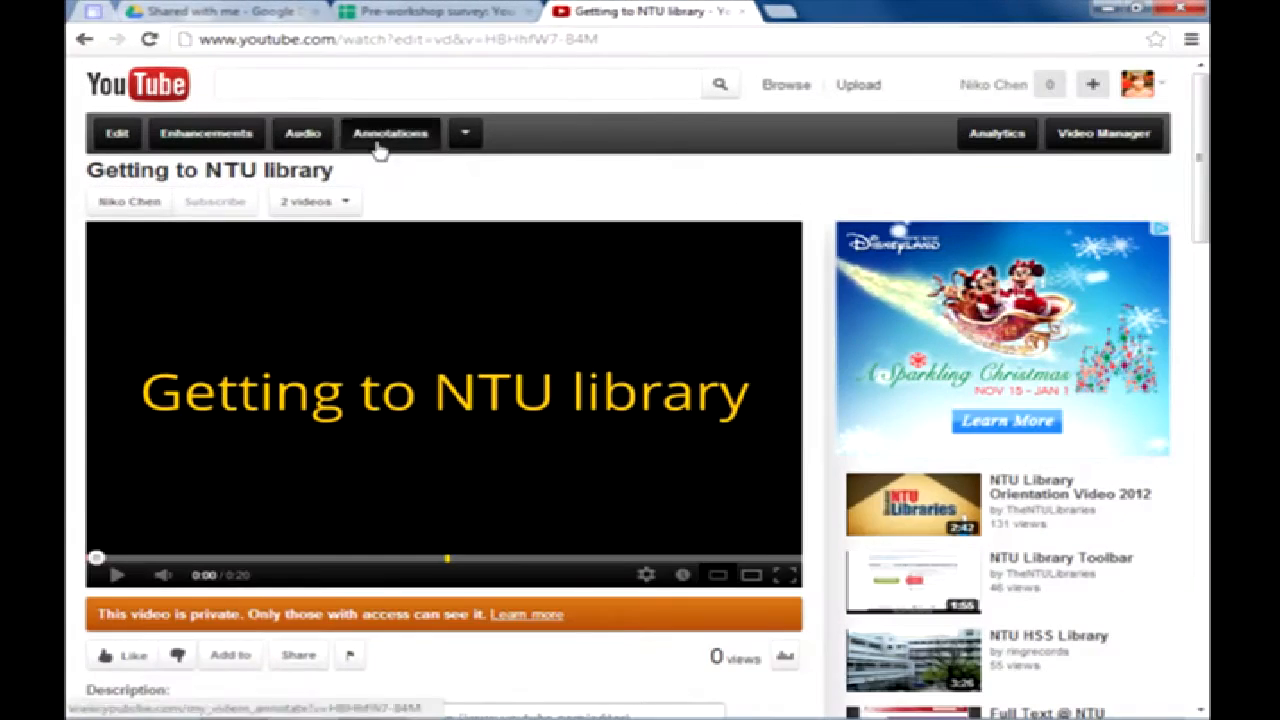
# - Open the annotation editor for the "Getting to NTU library" video
pyautogui.click(495, 215)
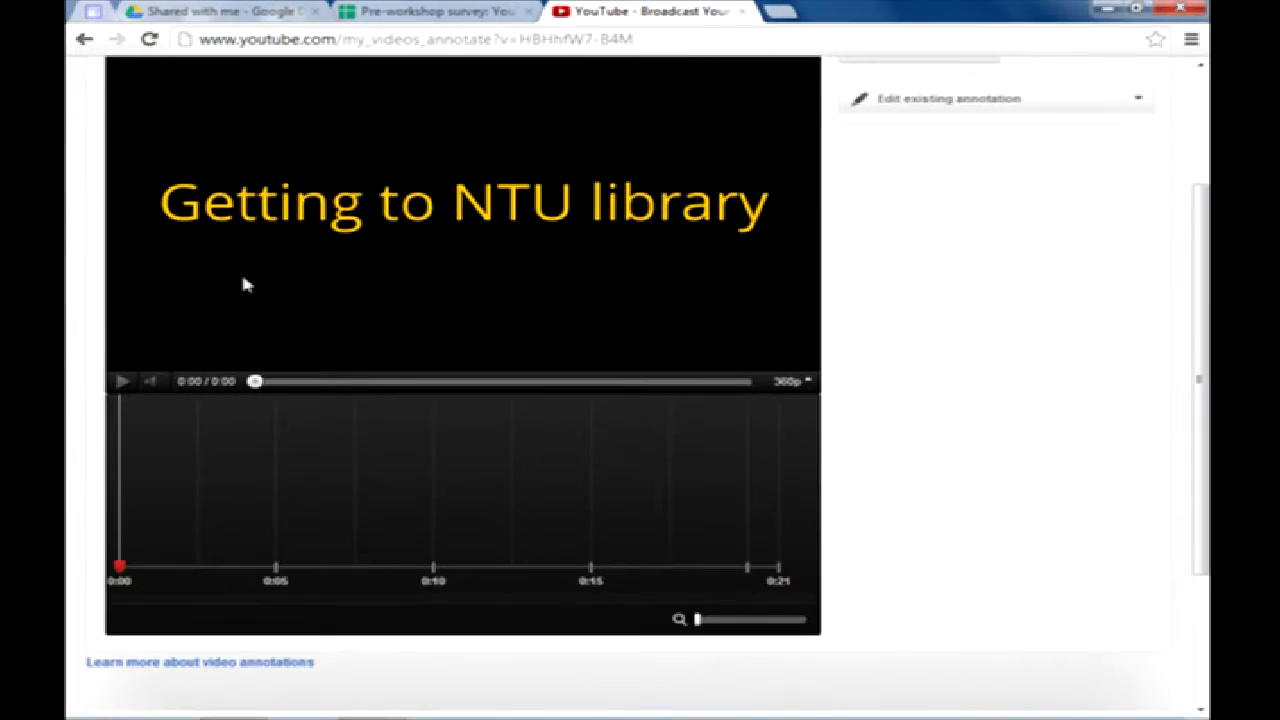
pyautogui.moveTo(1199, 281); pyautogui.dragTo(1203, 253)
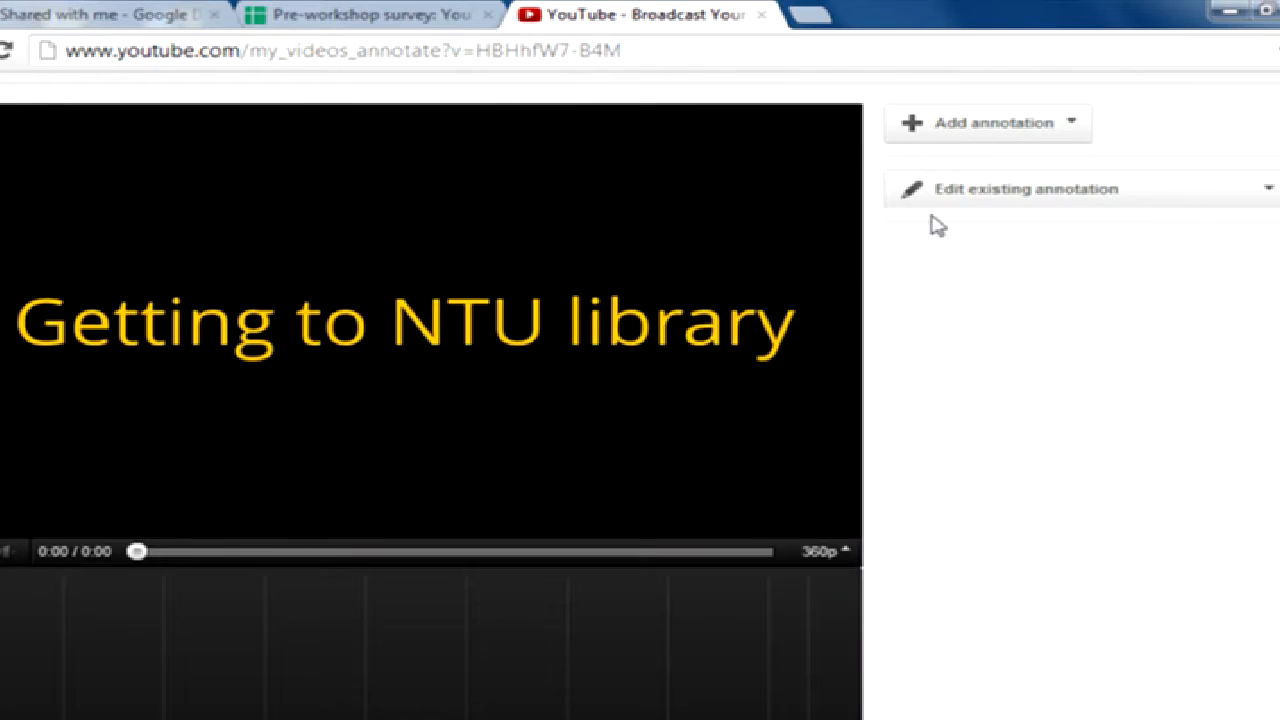
# - Open the Video Manager in a separate browser tab and switch to it
pyautogui.scroll(2, 930, 225)
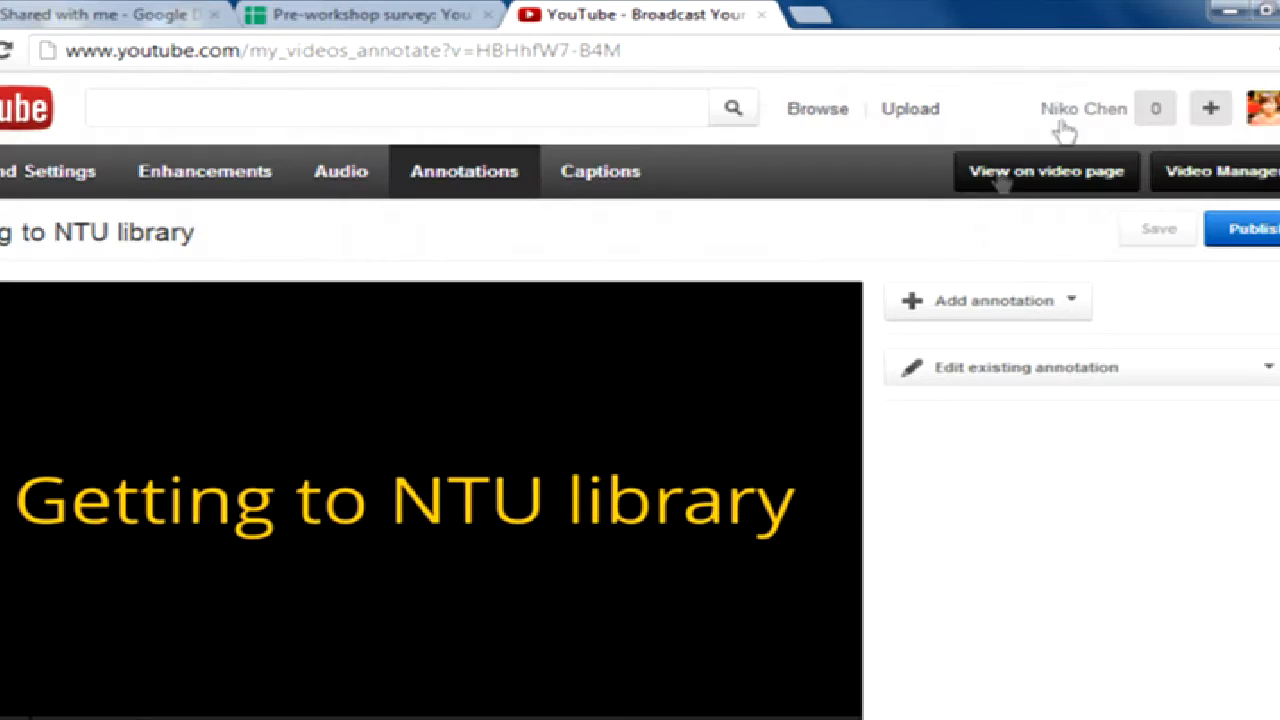
pyautogui.rightClick(1182, 183)
pyautogui.click(1192, 196)
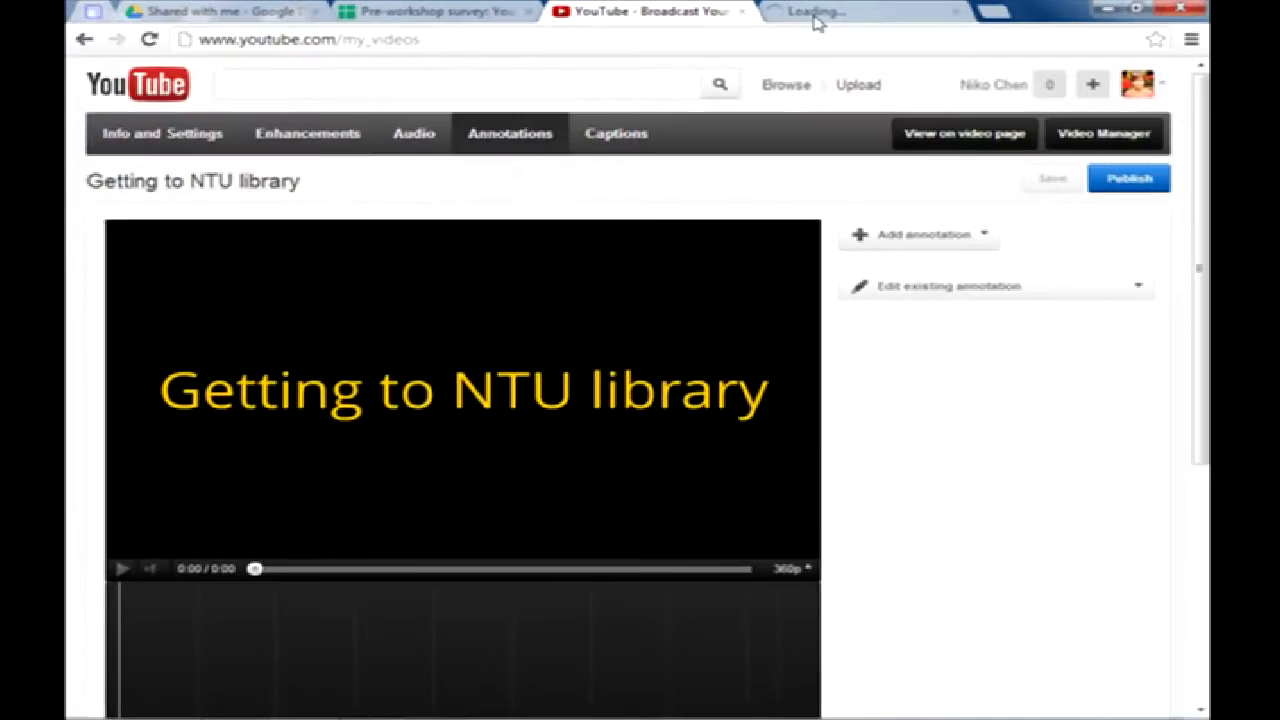
pyautogui.click(815, 18)
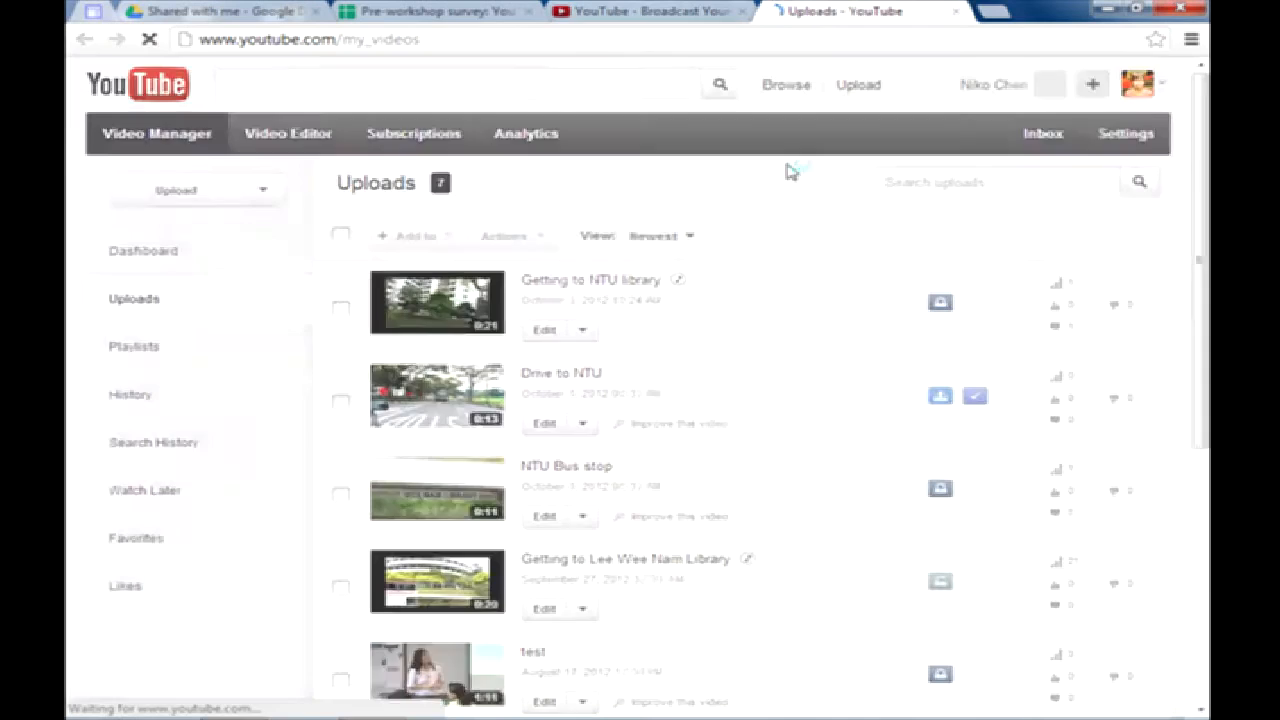
# - Open the "Getting to Lee Wee Nam Library" video from the uploads and watch its annotations in full screen
pyautogui.scroll(-4, 655, 313)
pyautogui.click(627, 187)
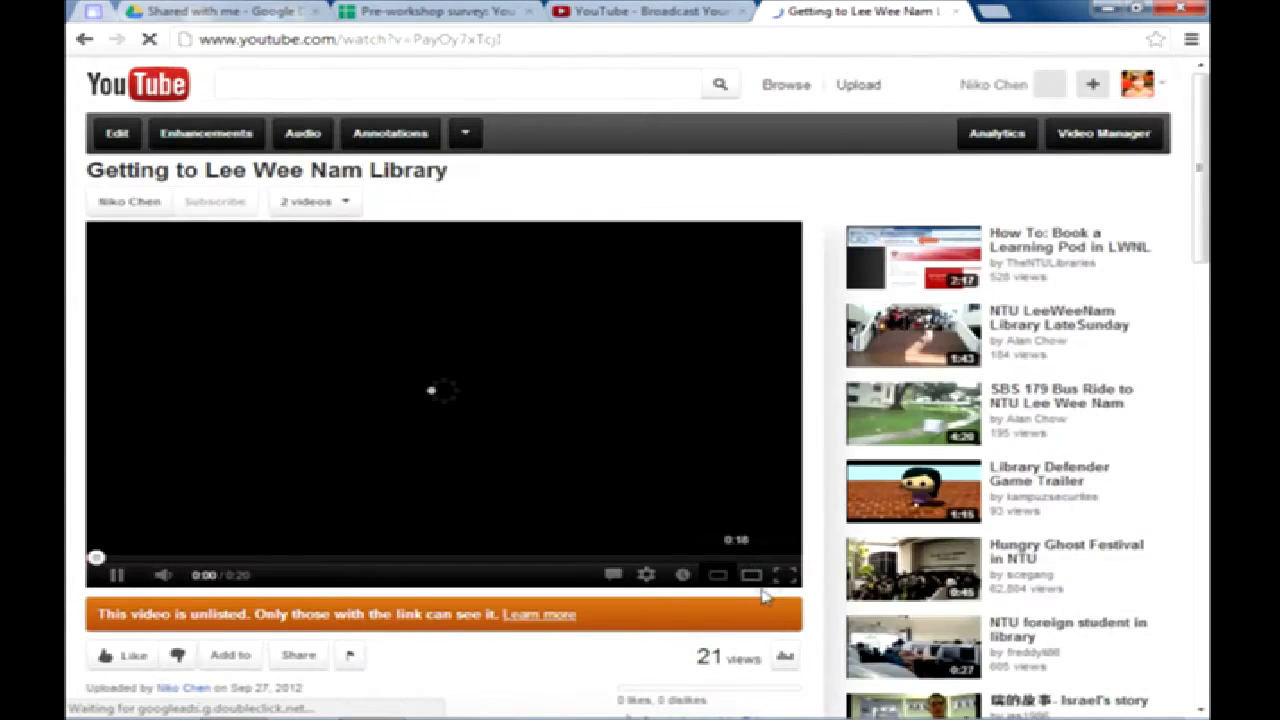
pyautogui.click(786, 578)
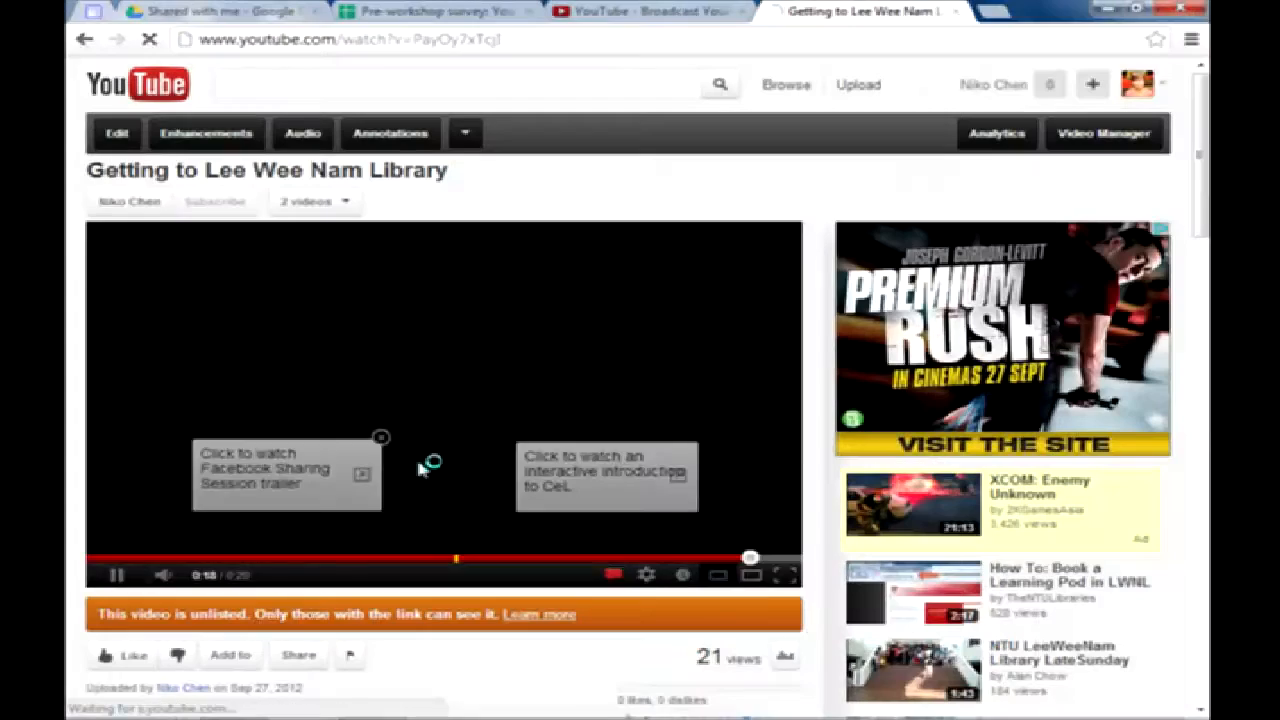
pyautogui.click(420, 470)
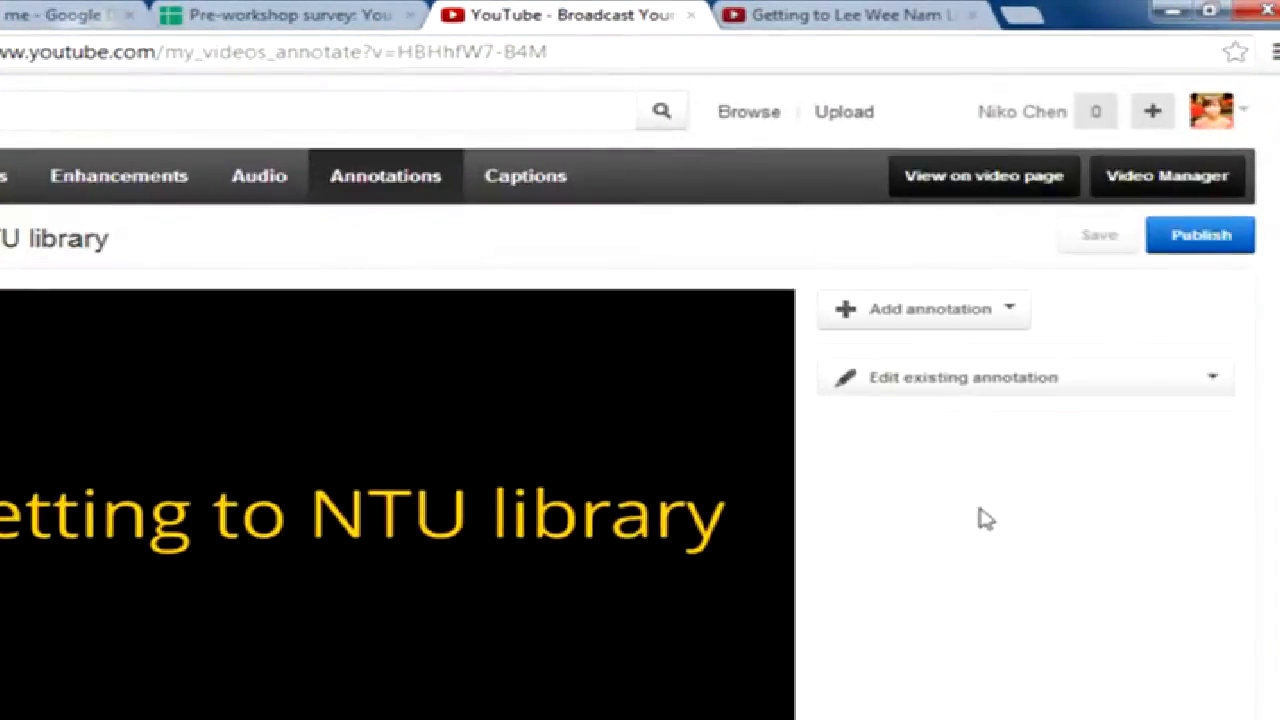
# - In the "Getting to NTU library" annotation editor, add a Speech bubble annotation and enlarge it over the video
pyautogui.scroll(-1, 980, 514)
pyautogui.click(980, 205)
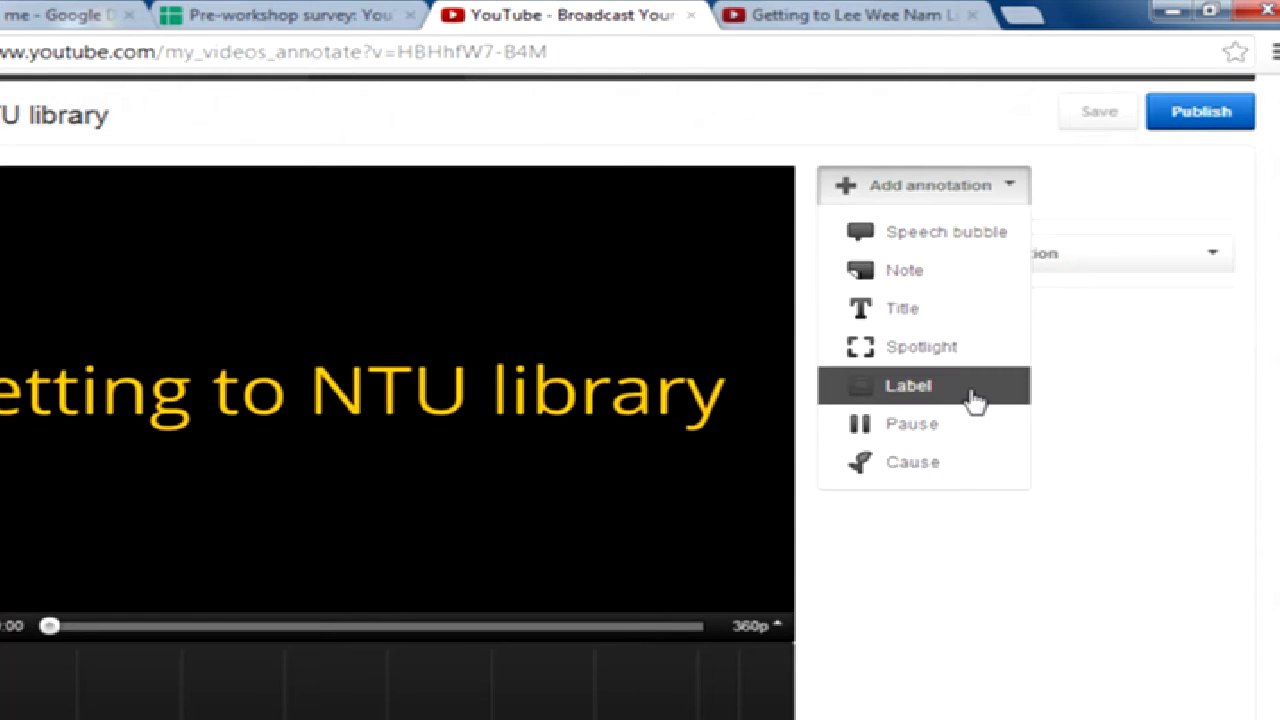
pyautogui.click(985, 240)
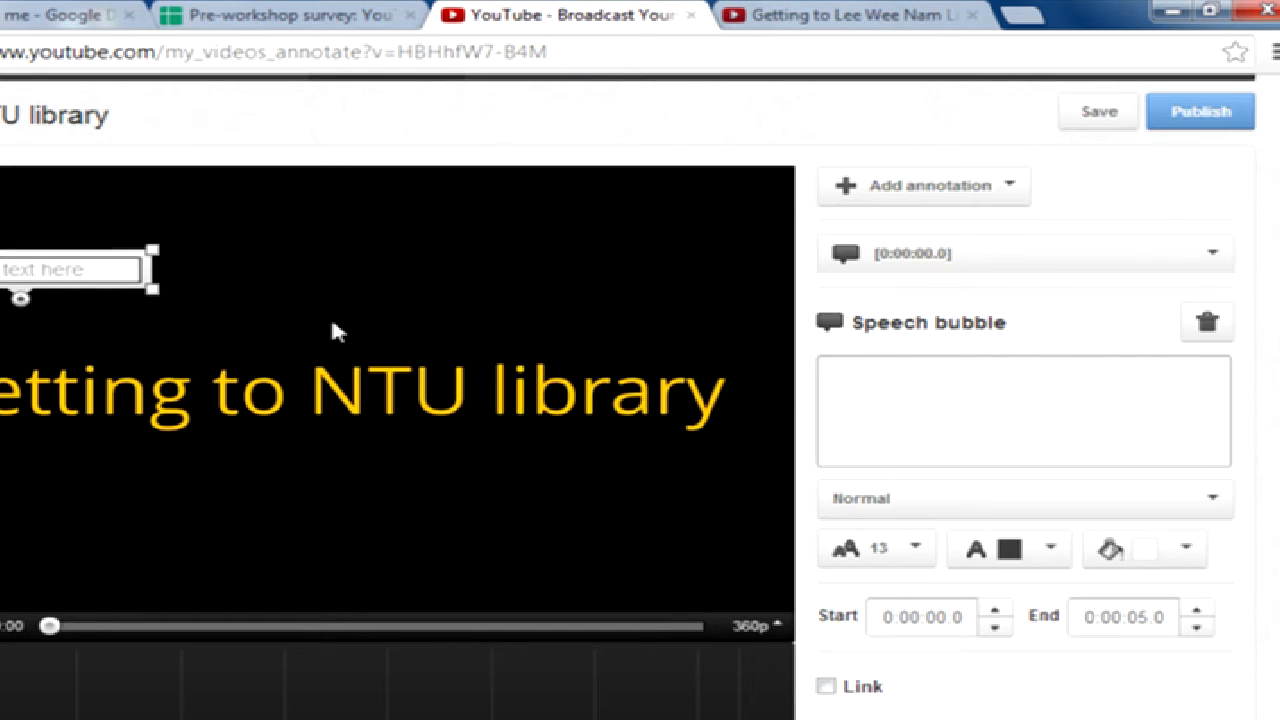
pyautogui.moveTo(155, 290); pyautogui.dragTo(240, 368)
# - Enter "this is a video." as the speech bubble's text
pyautogui.click(95, 330)
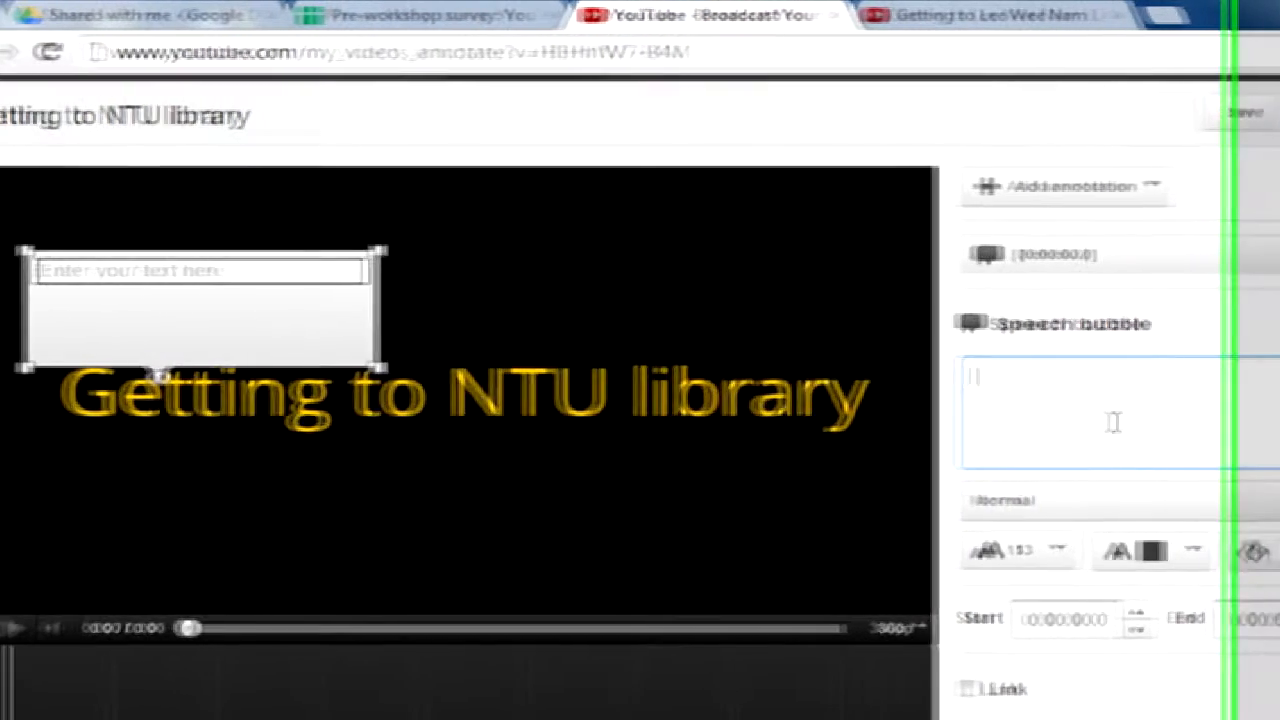
pyautogui.write('this is a vieo')
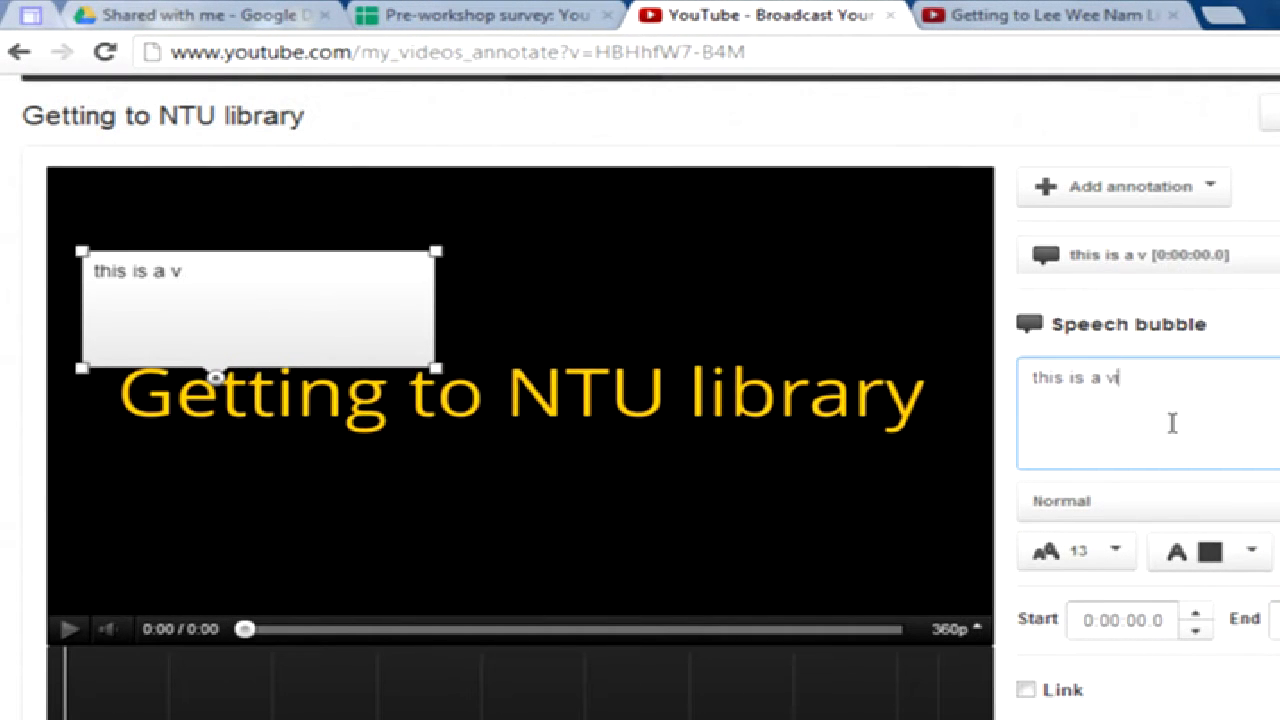
pyautogui.press('BackSpace')
pyautogui.press('BackSpace')
pyautogui.write('deo.')
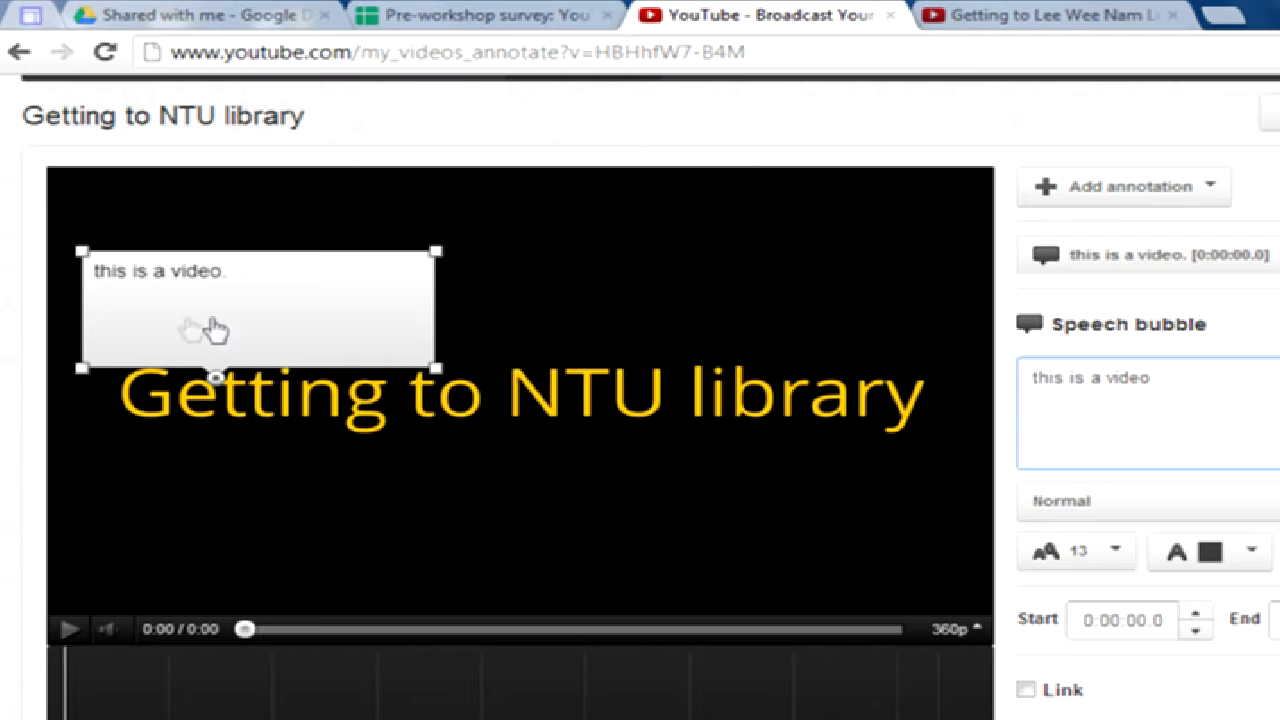
# - Move the speech bubble to the upper right of the video frame and shrink it to fit its text
pyautogui.moveTo(260, 337)
pyautogui.mouseDown()
pyautogui.moveTo(297, 289)
pyautogui.moveTo(292, 305)
pyautogui.mouseUp()
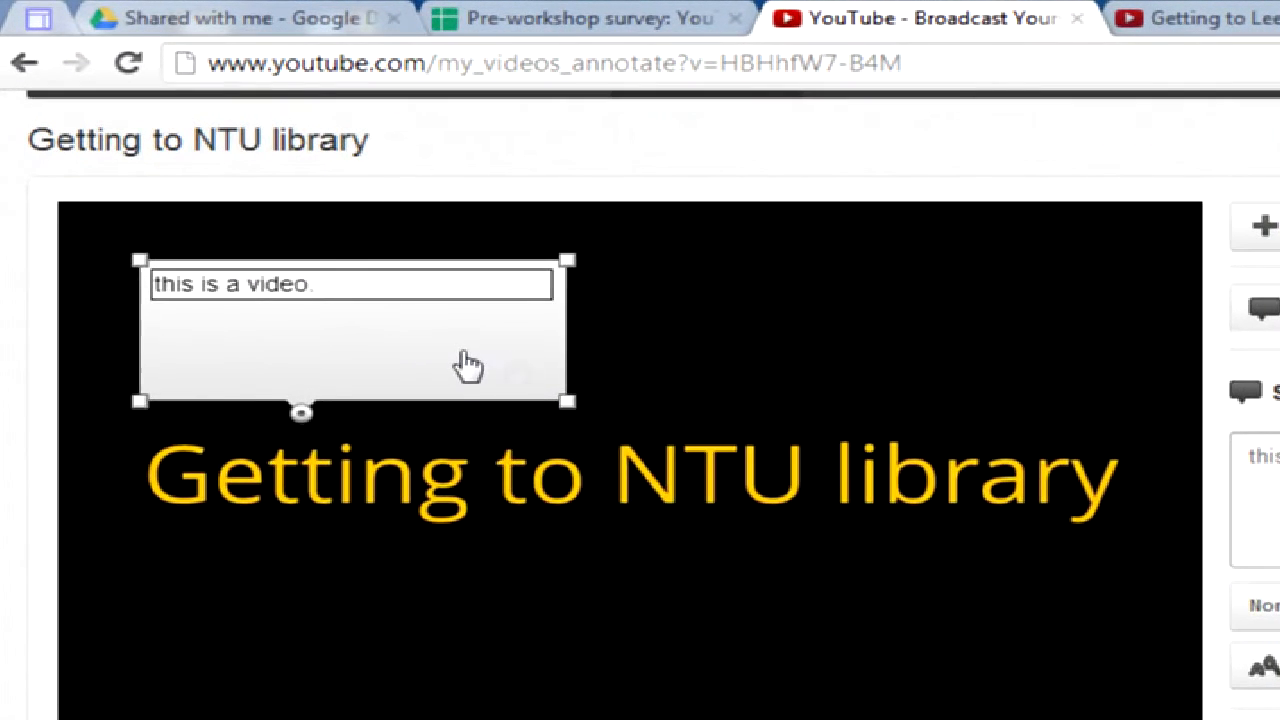
pyautogui.moveTo(468, 366)
pyautogui.mouseDown()
pyautogui.moveTo(891, 474)
pyautogui.moveTo(643, 529)
pyautogui.moveTo(937, 623)
pyautogui.moveTo(1153, 455)
pyautogui.moveTo(1111, 357)
pyautogui.moveTo(1017, 346)
pyautogui.moveTo(1029, 352)
pyautogui.mouseUp()
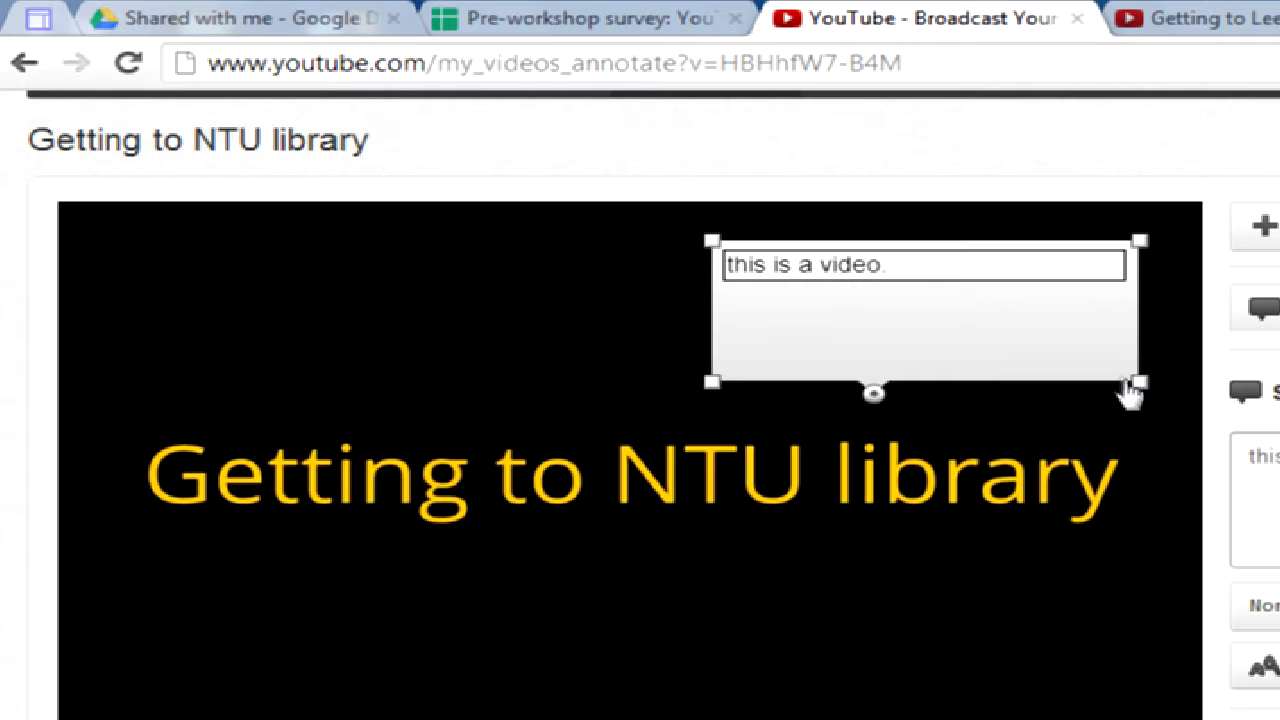
pyautogui.moveTo(1130, 395)
pyautogui.mouseDown()
pyautogui.moveTo(1049, 309)
pyautogui.moveTo(946, 337)
pyautogui.moveTo(946, 349)
pyautogui.moveTo(1098, 375)
pyautogui.moveTo(1127, 343)
pyautogui.mouseUp()
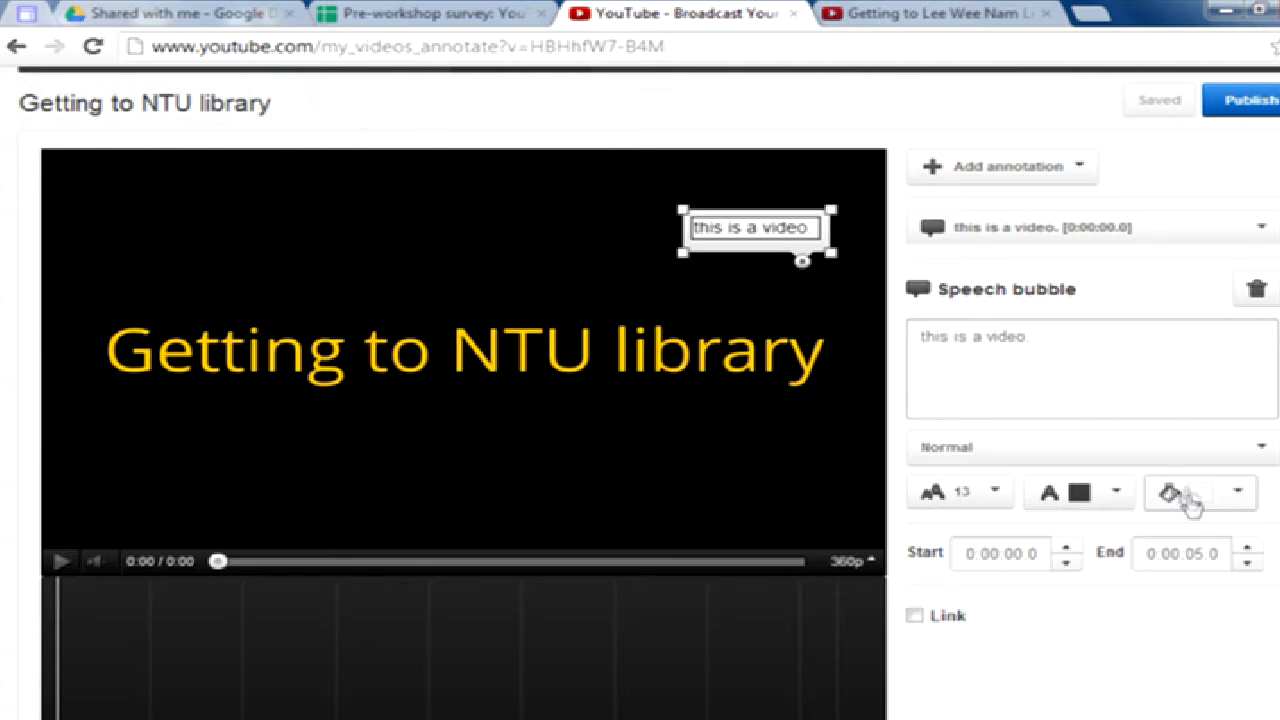
# - Enable a link on the speech bubble, review the link types and keep Video as the type
pyautogui.scroll(-1, 1100, 620)
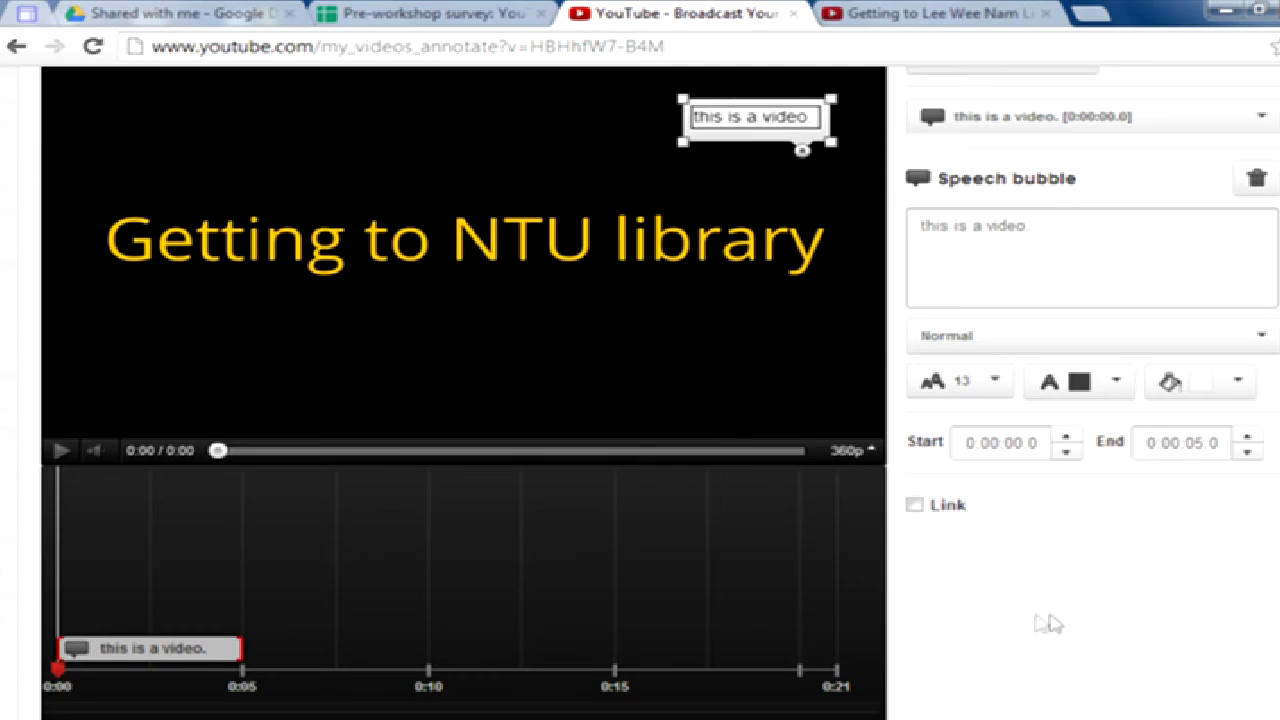
pyautogui.click(915, 506)
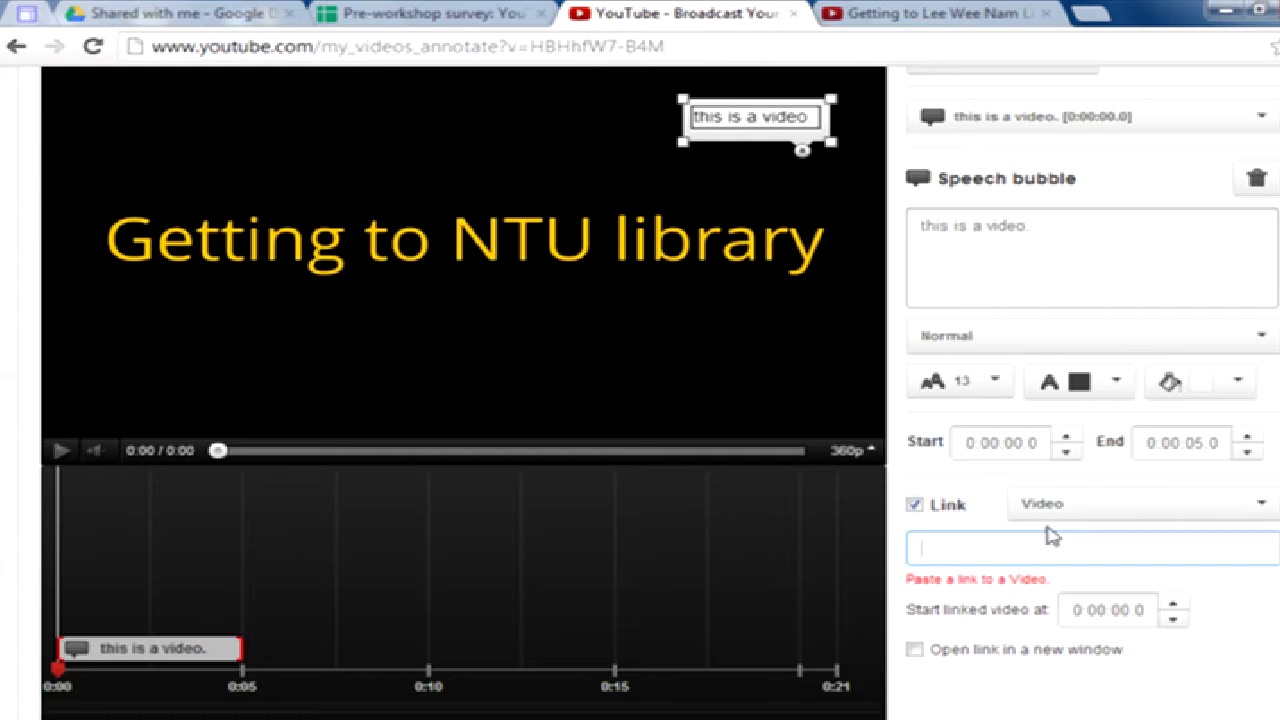
pyautogui.scroll(-1, 1055, 520)
pyautogui.click(1118, 410)
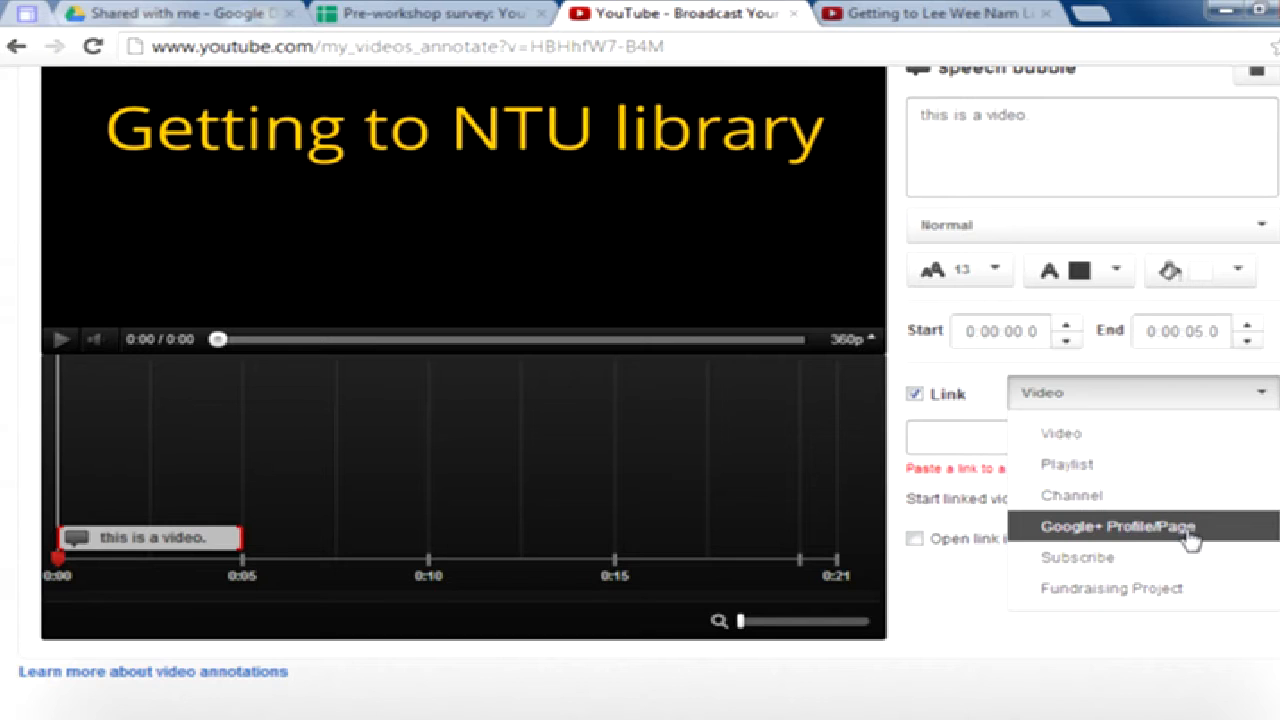
pyautogui.click(1146, 400)
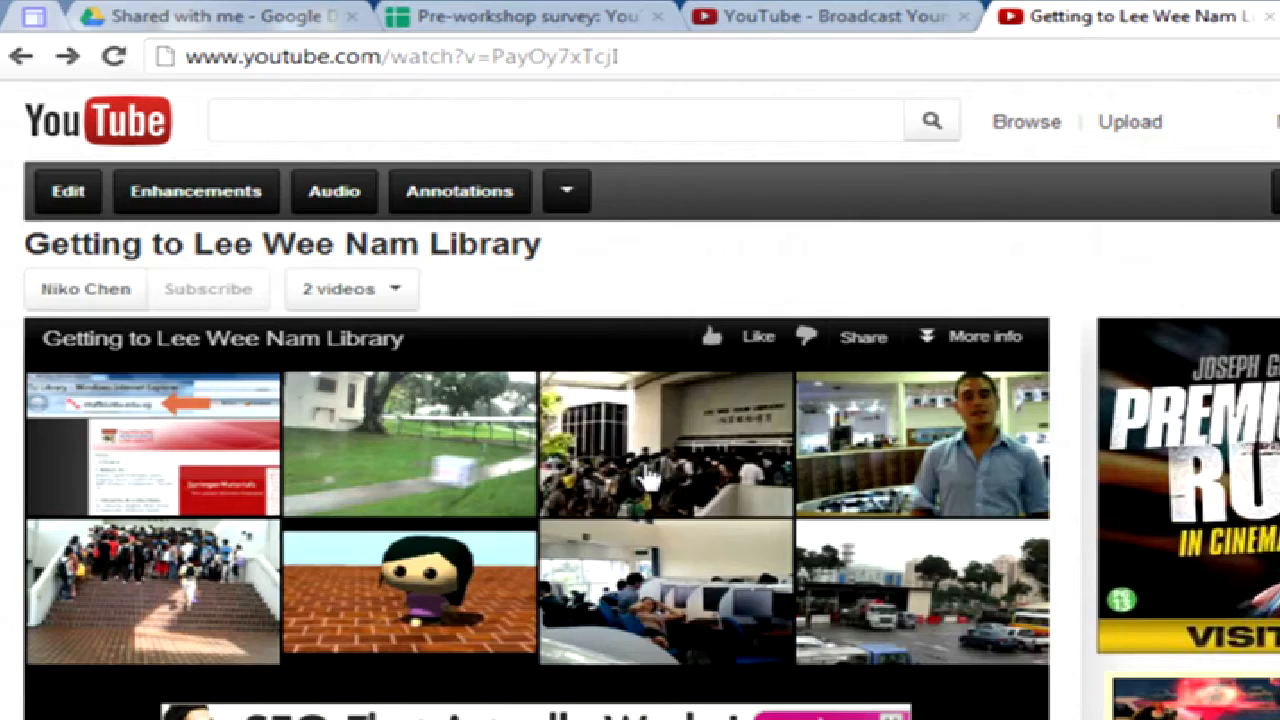
# - Copy the share link of the "Getting to Lee Wee Nam Library" video from its watch page
pyautogui.scroll(-3, 650, 480)
pyautogui.scroll(-2, 334, 606)
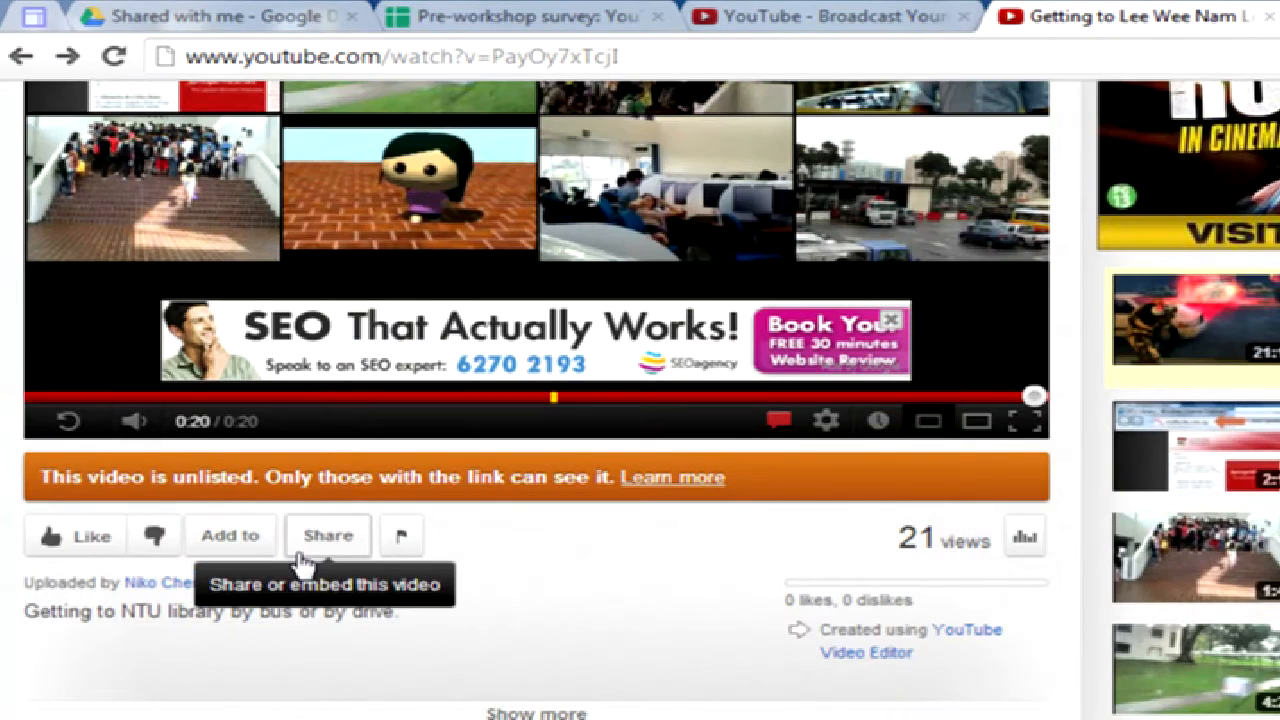
pyautogui.click(305, 556)
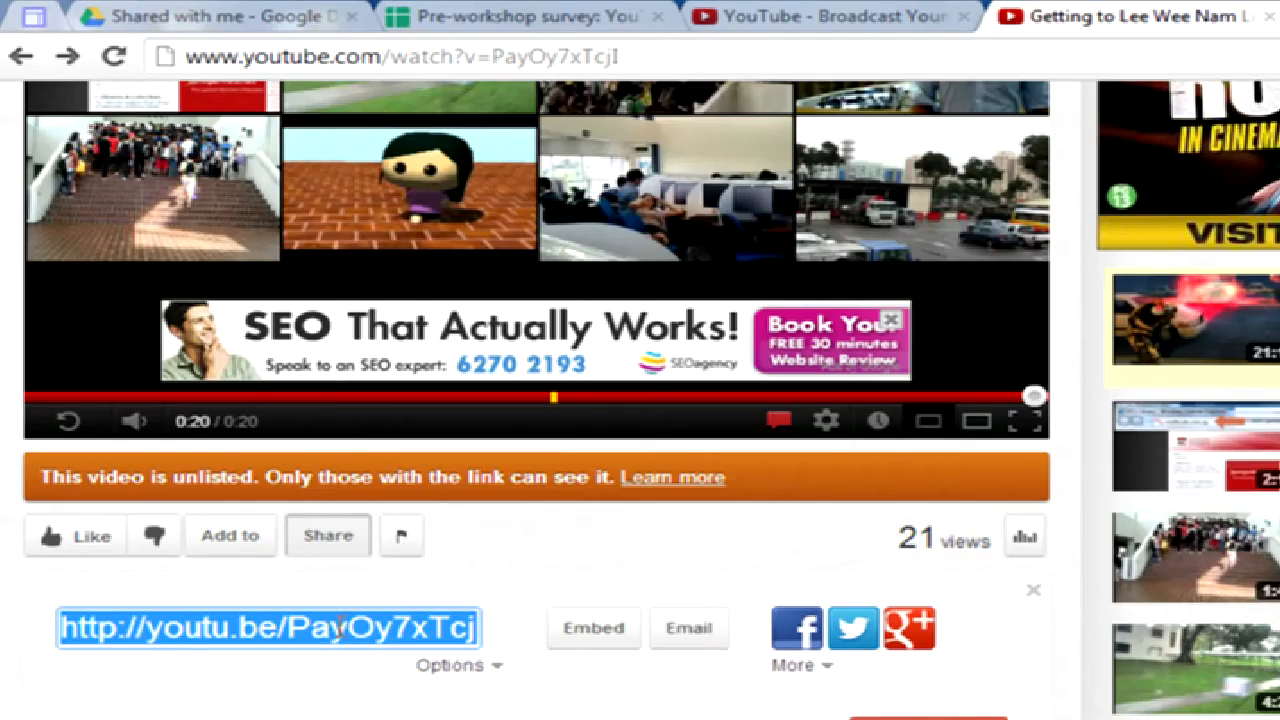
pyautogui.rightClick(340, 628)
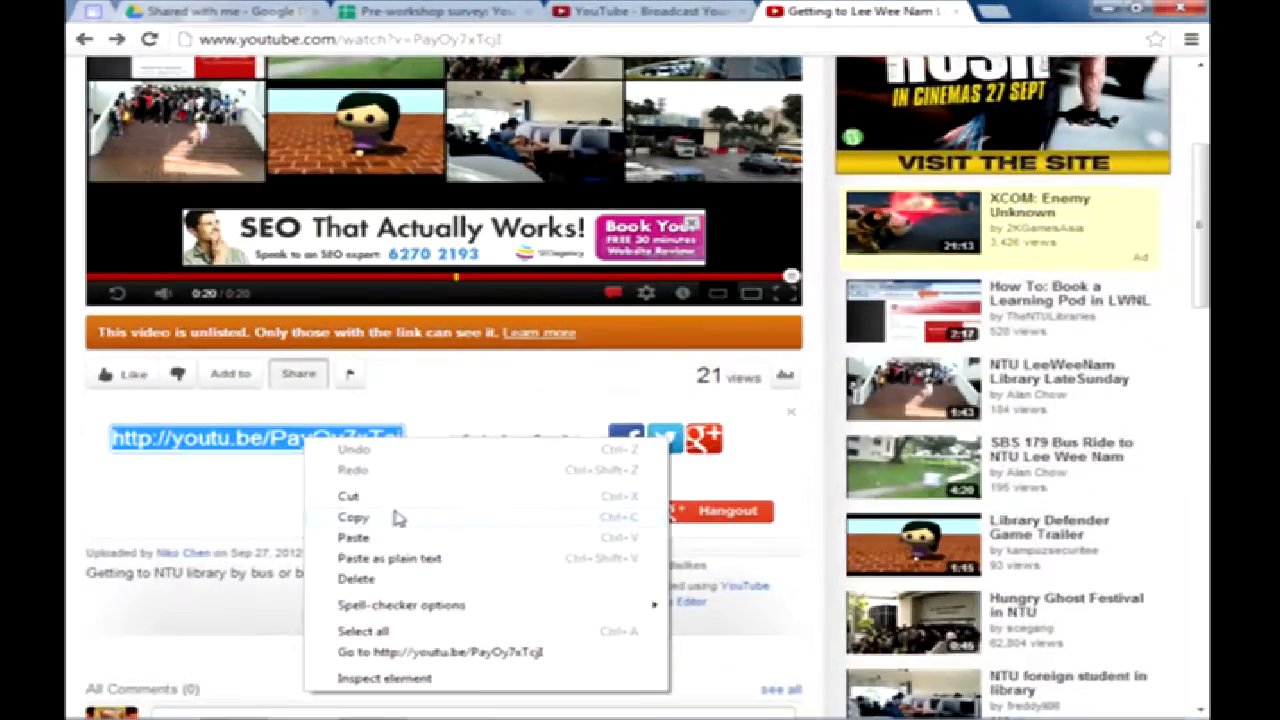
pyautogui.click(394, 518)
pyautogui.click(666, 14)
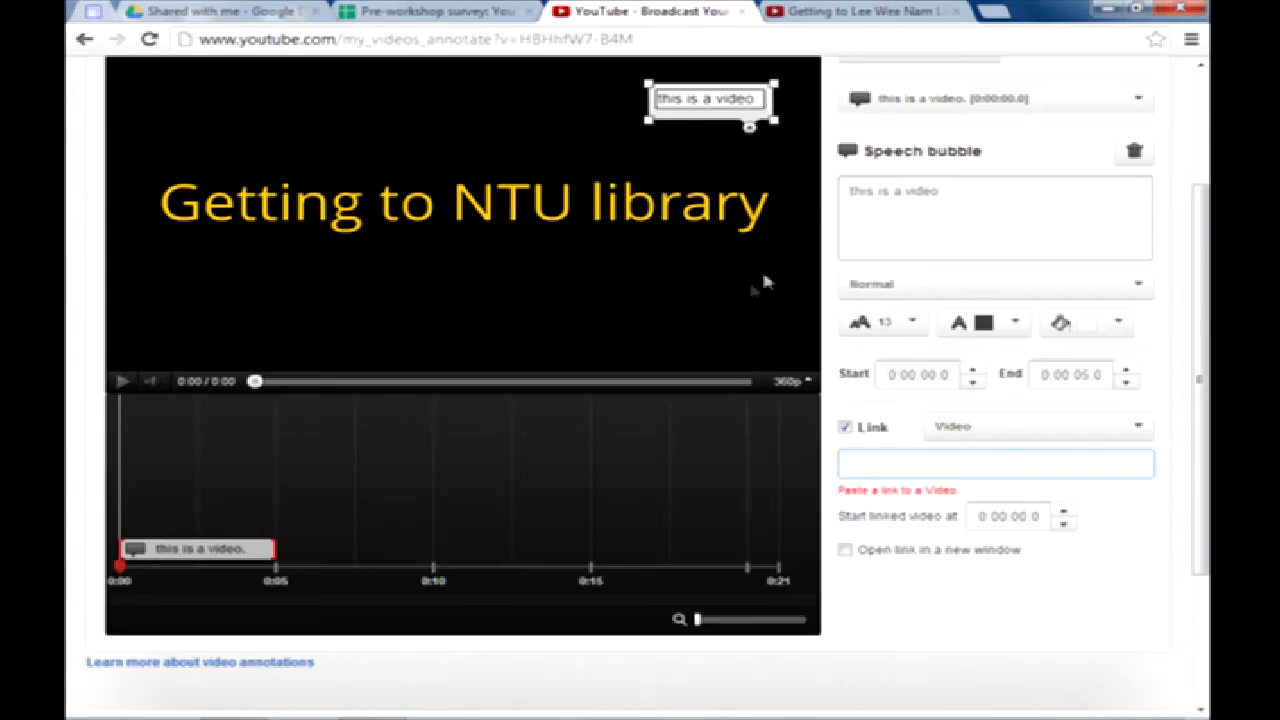
pyautogui.rightClick(919, 463)
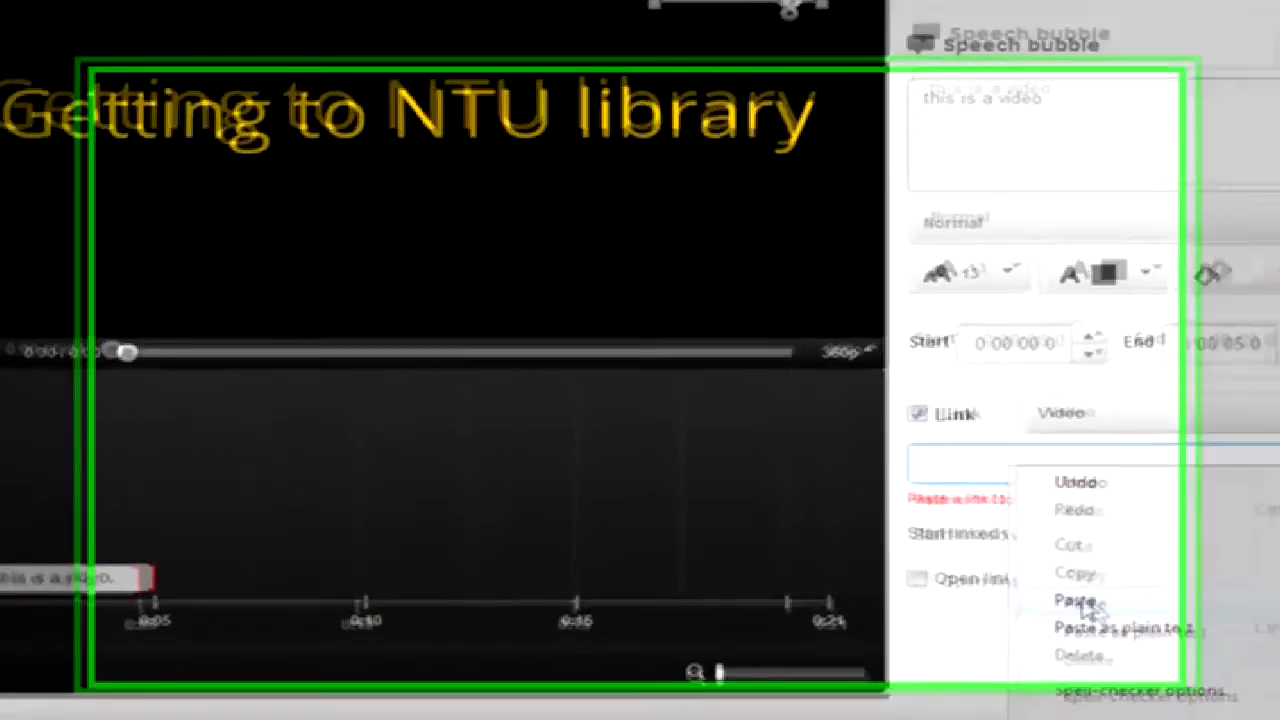
pyautogui.click(929, 564)
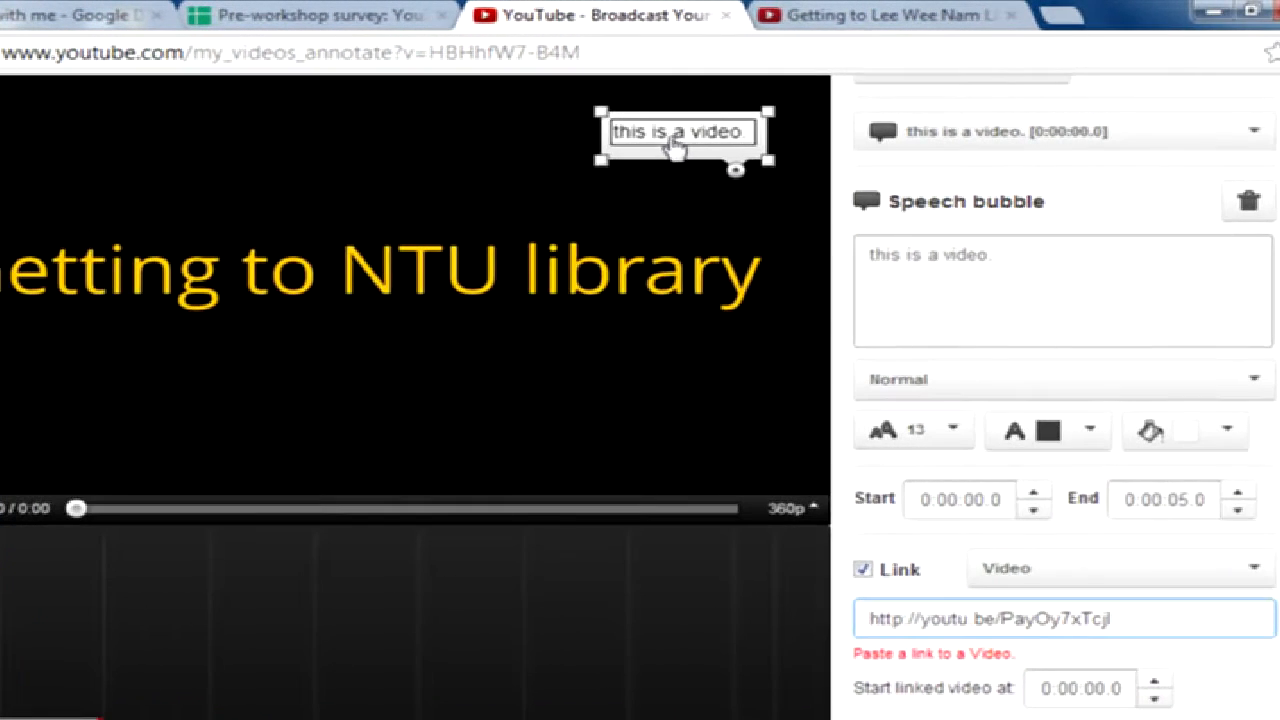
pyautogui.click(1058, 298)
pyautogui.scroll(1, 1055, 300)
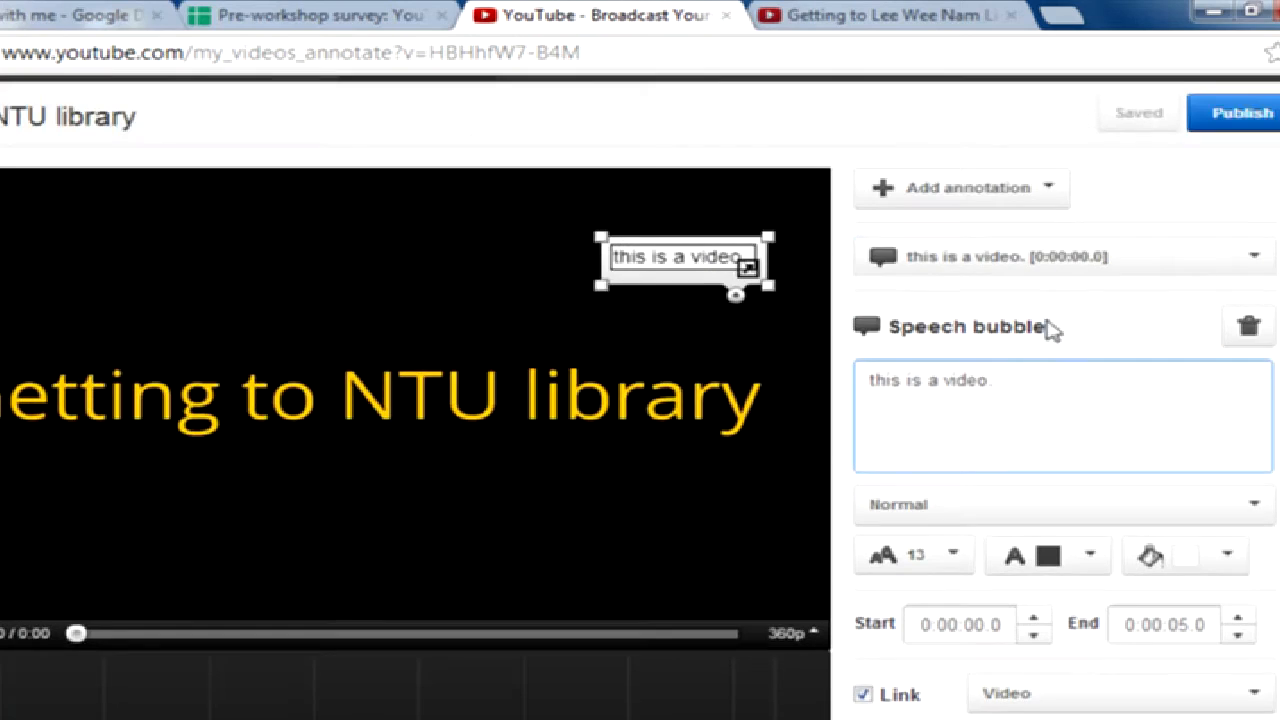
# - Try a Note annotation by adding one without text and enlarging it over the upper left of the video frame
pyautogui.scroll(-1, 897, 338)
pyautogui.scroll(1, 896, 328)
pyautogui.click(927, 195)
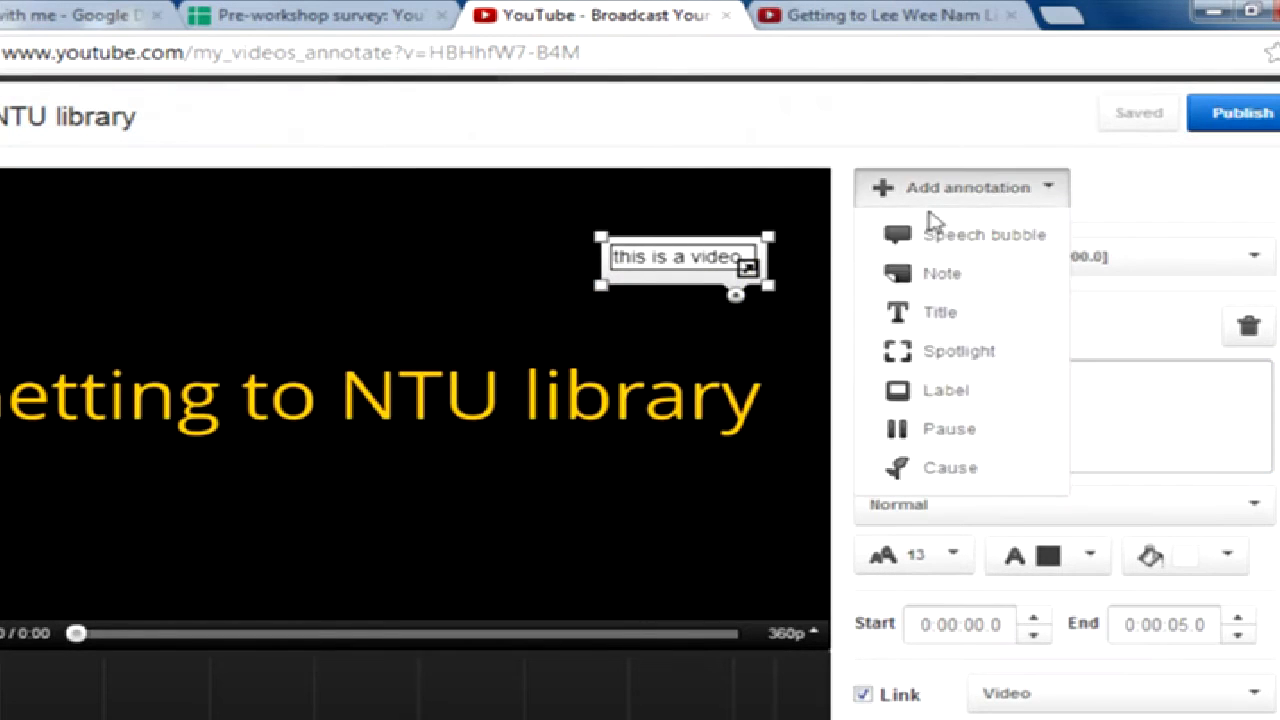
pyautogui.click(941, 278)
pyautogui.moveTo(216, 235); pyautogui.dragTo(329, 358)
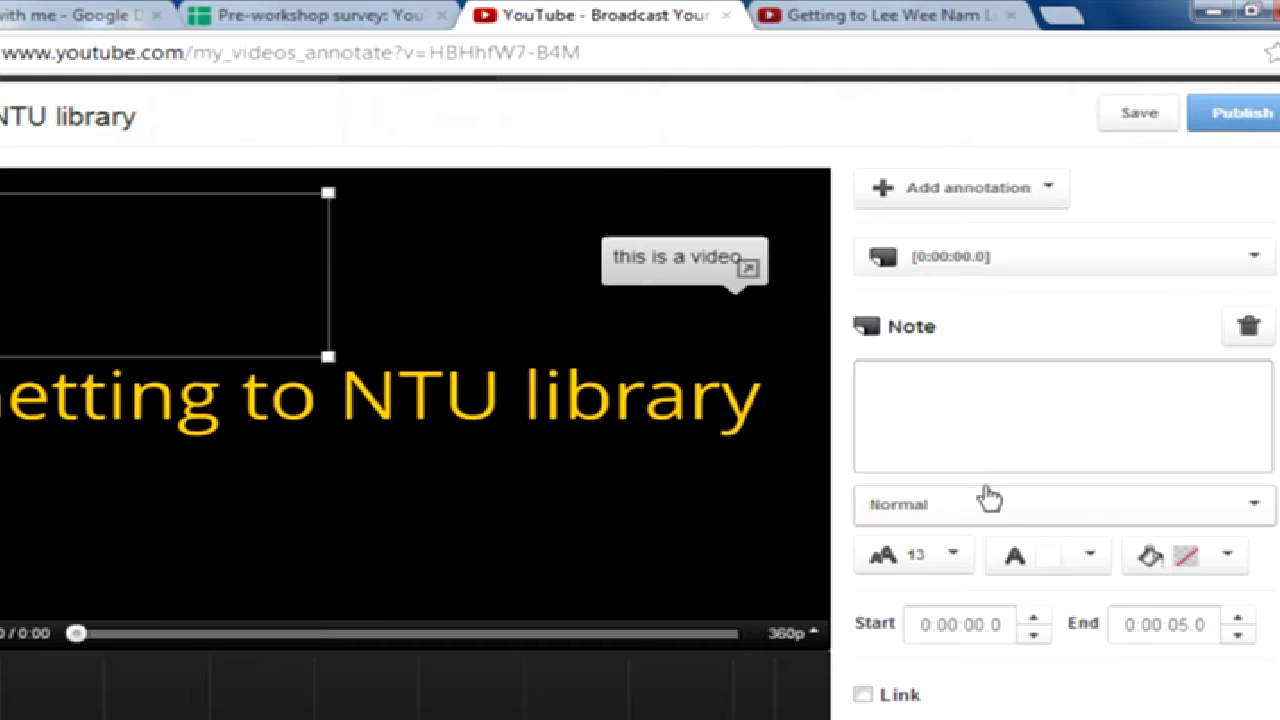
# - Add a Title annotation without text to try it out, and delete it again
pyautogui.click(978, 210)
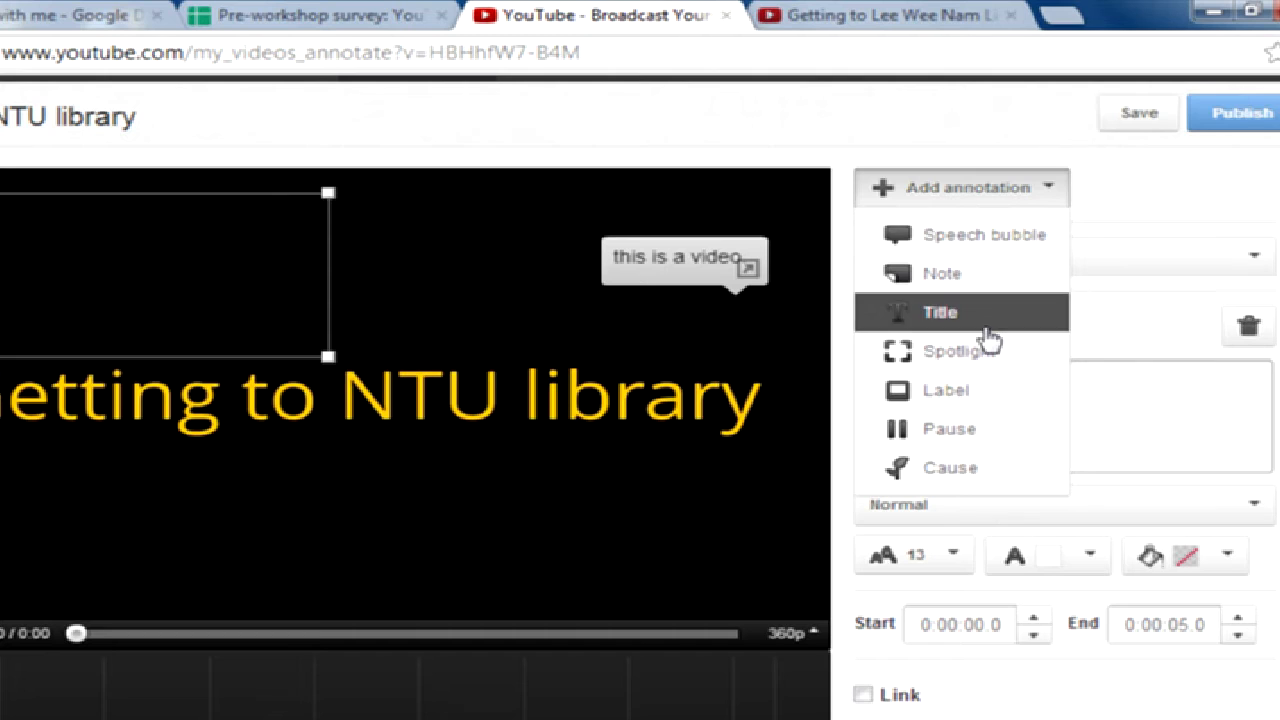
pyautogui.click(960, 313)
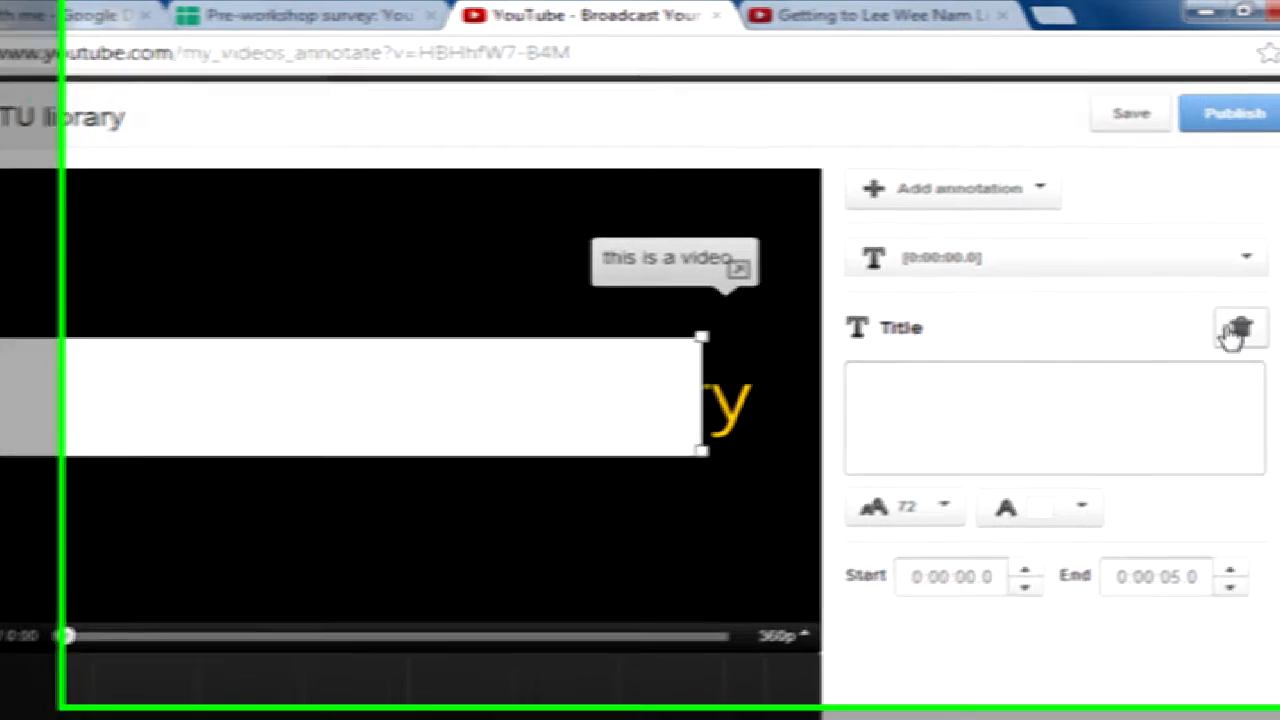
pyautogui.click(1196, 338)
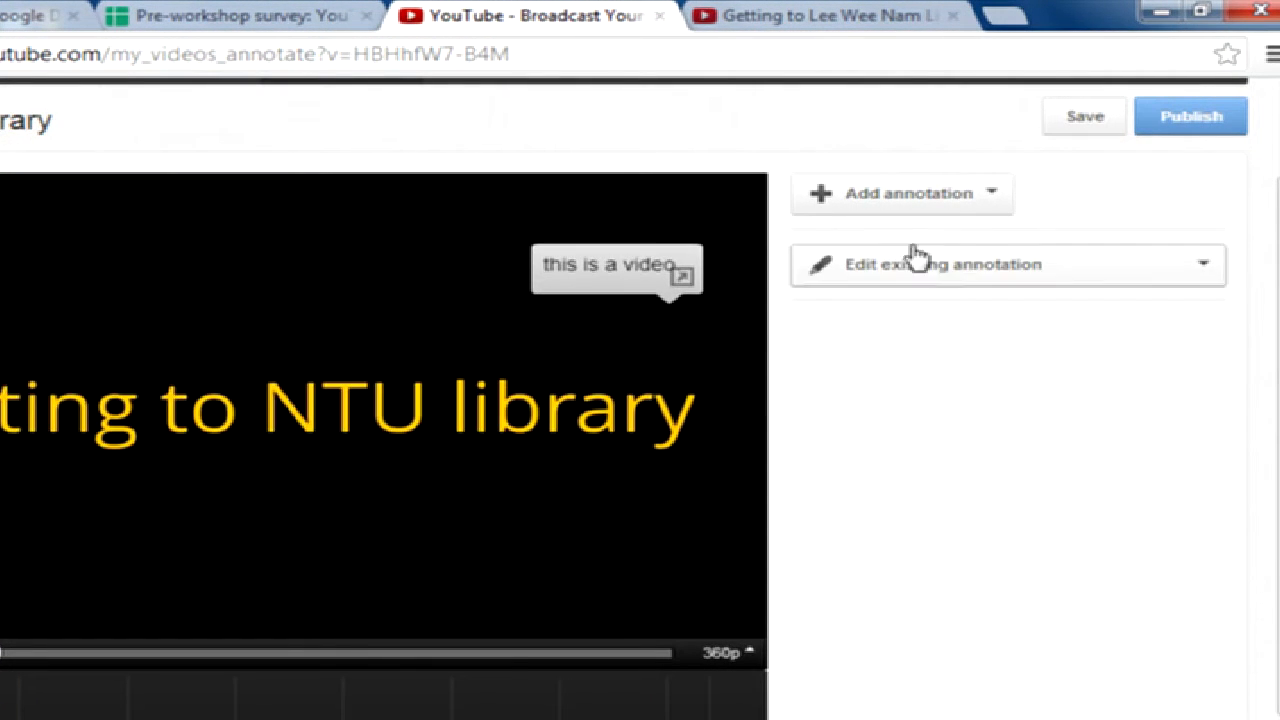
# - Add a Spotlight annotation and move and resize its frame to fit tightly around the word "NTU" in the video
pyautogui.click(905, 193)
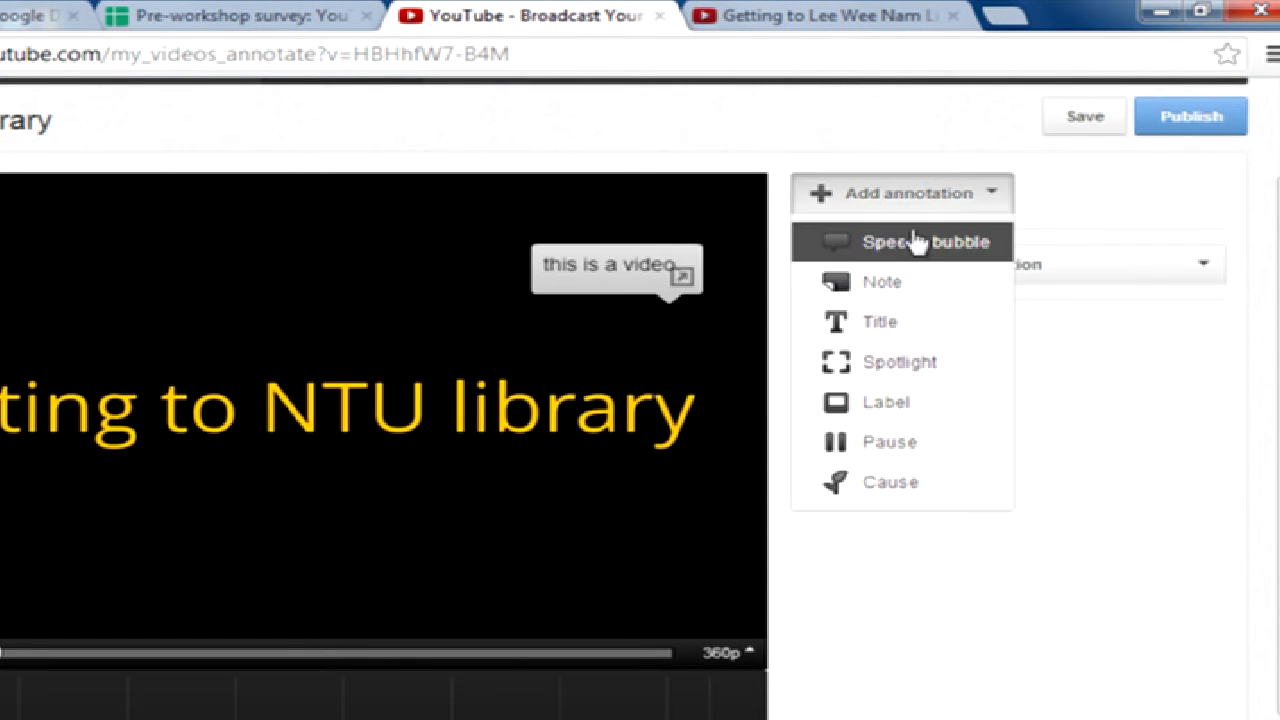
pyautogui.click(905, 365)
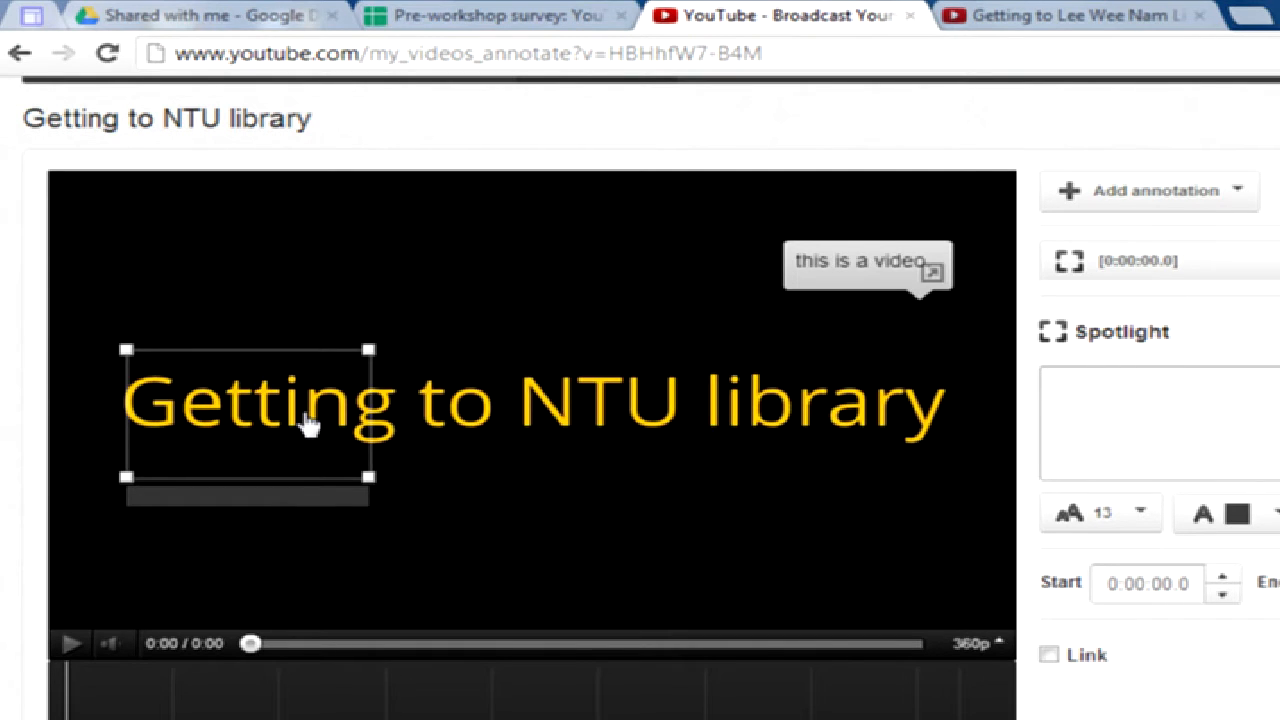
pyautogui.moveTo(337, 423); pyautogui.dragTo(619, 432)
pyautogui.moveTo(442, 487); pyautogui.dragTo(517, 438)
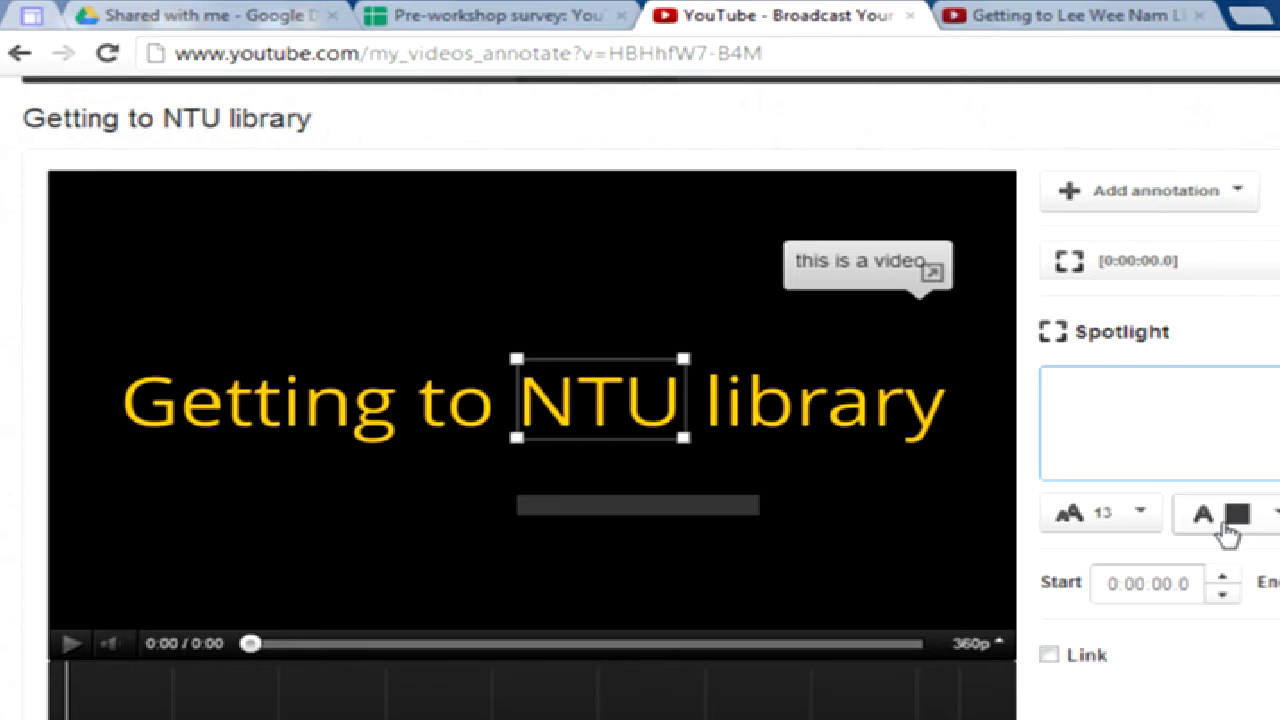
# - Enter "Click here to go to NTU channel" as the spotlight's text
pyautogui.write('Click here to go to NTU ')
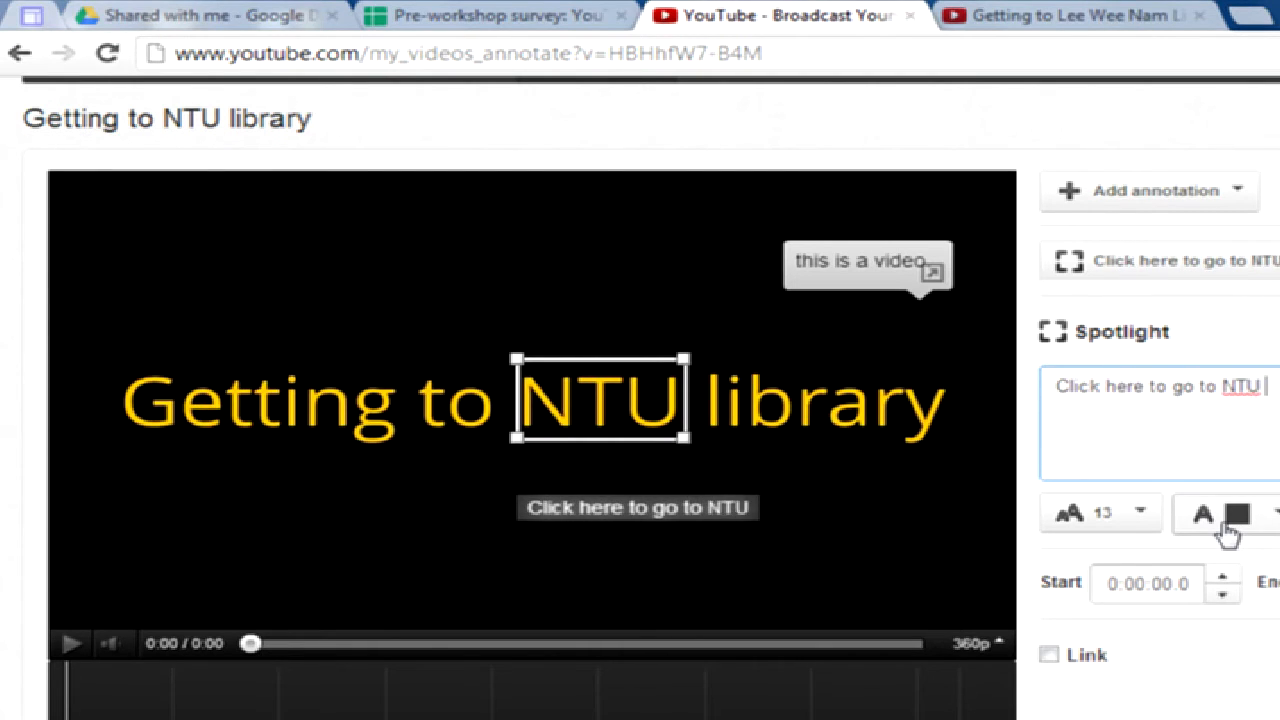
pyautogui.write('channel')
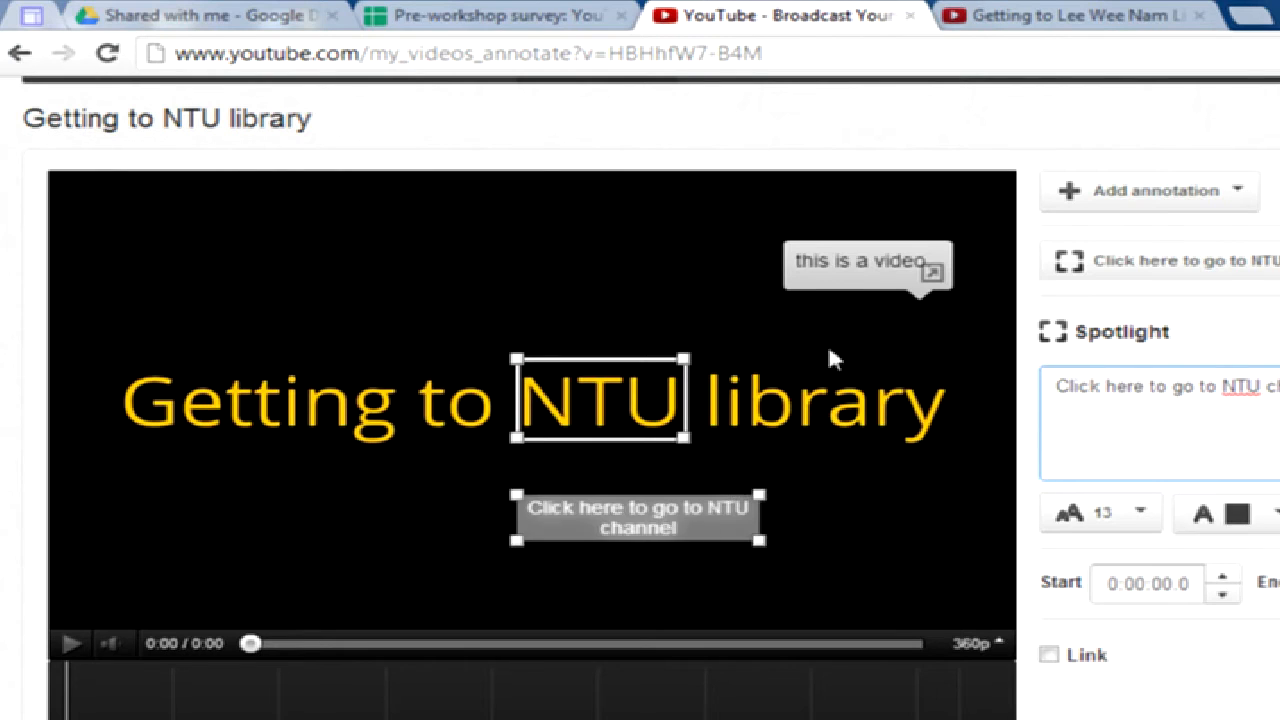
pyautogui.click(866, 271)
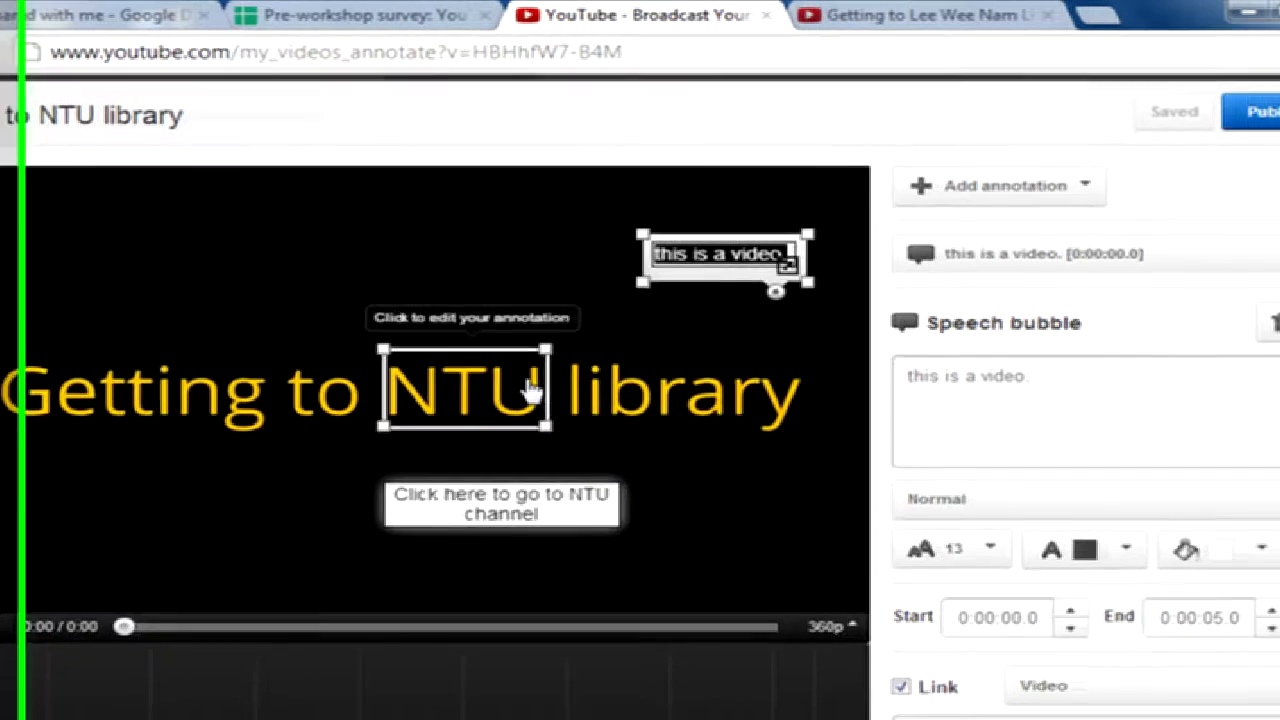
# - Try adding a link to the spotlight around "NTU" and look through the available link types, including Channel
pyautogui.click(434, 391)
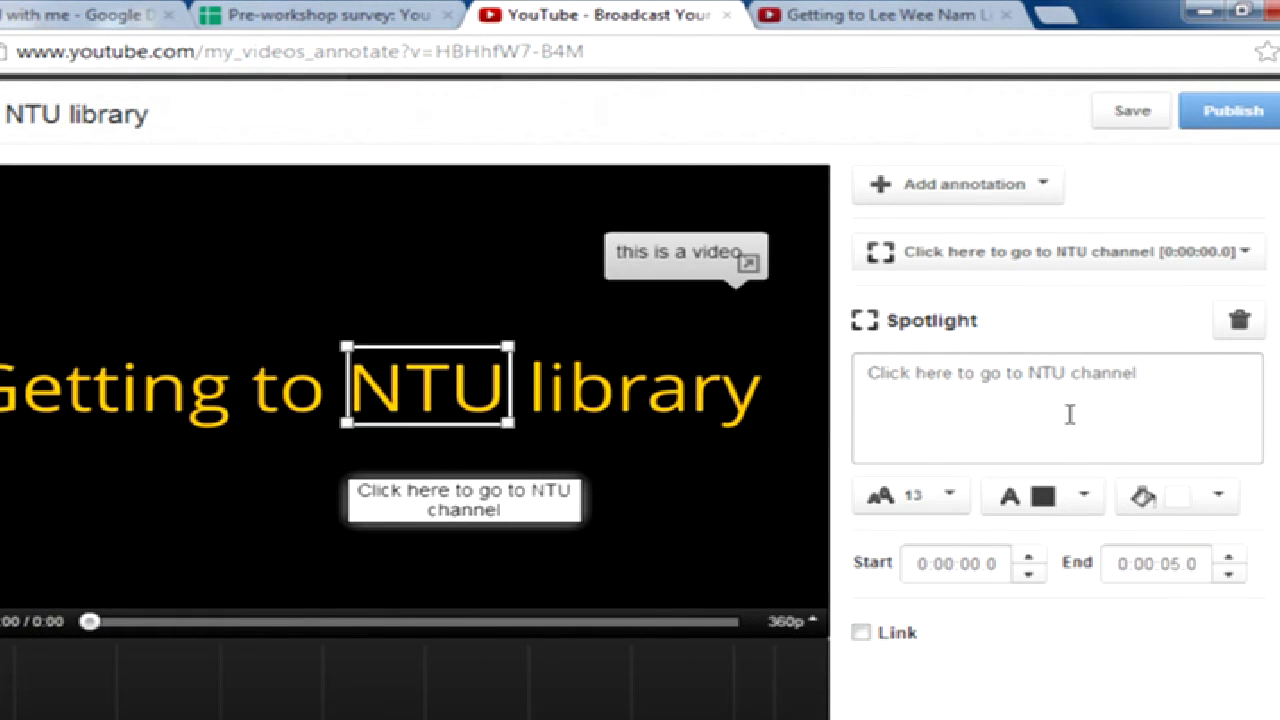
pyautogui.click(860, 633)
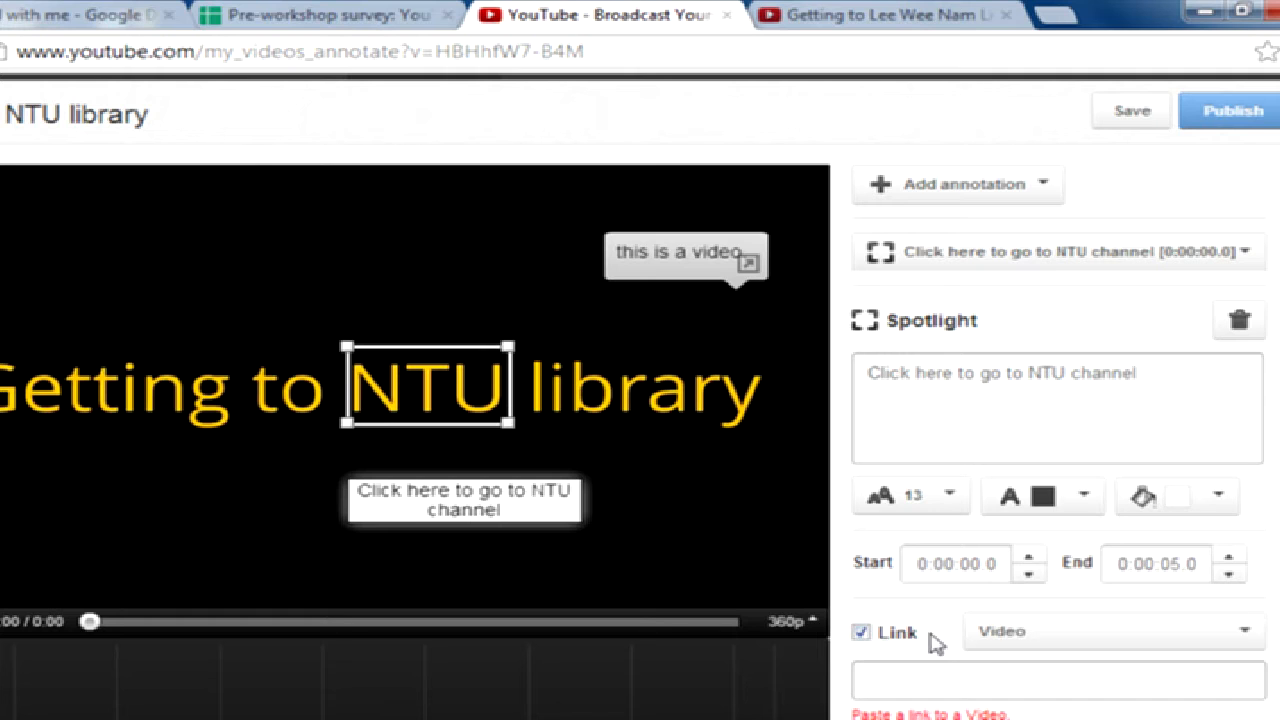
pyautogui.click(1122, 638)
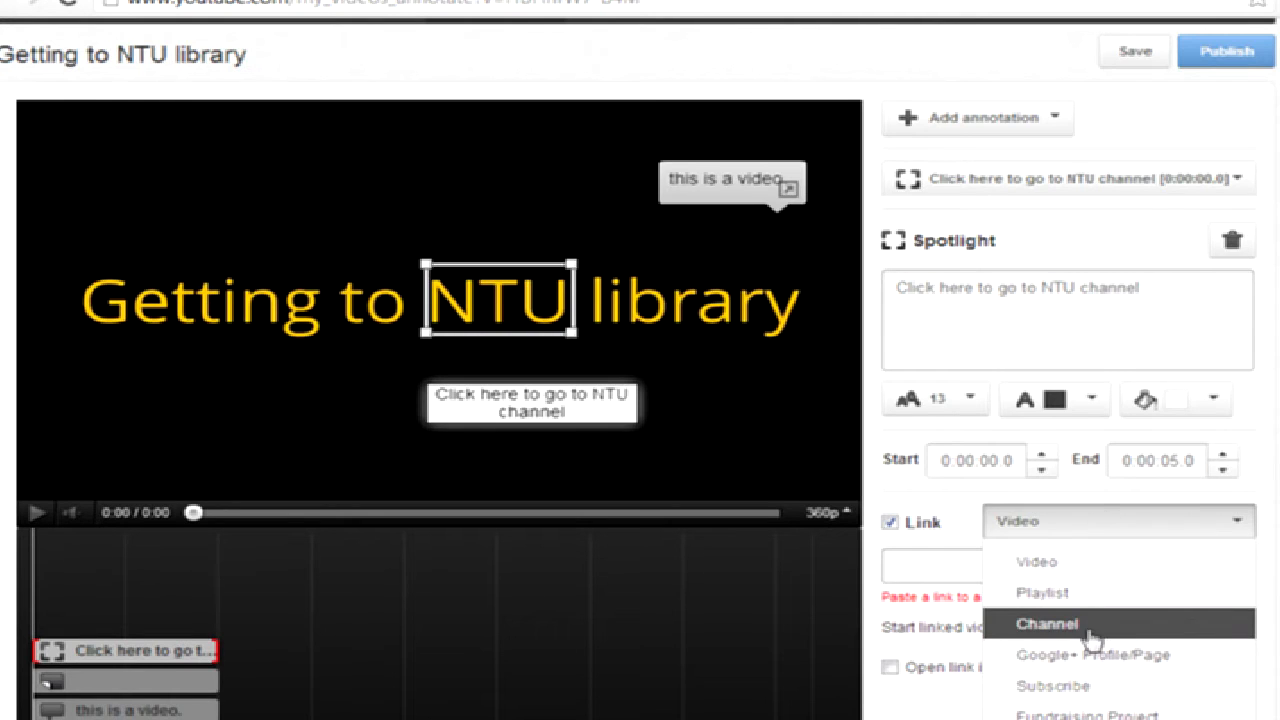
pyautogui.click(941, 578)
pyautogui.click(533, 329)
# - Add a Label annotation without text and place and size its frame over the words "Getting to" in the video
pyautogui.click(983, 120)
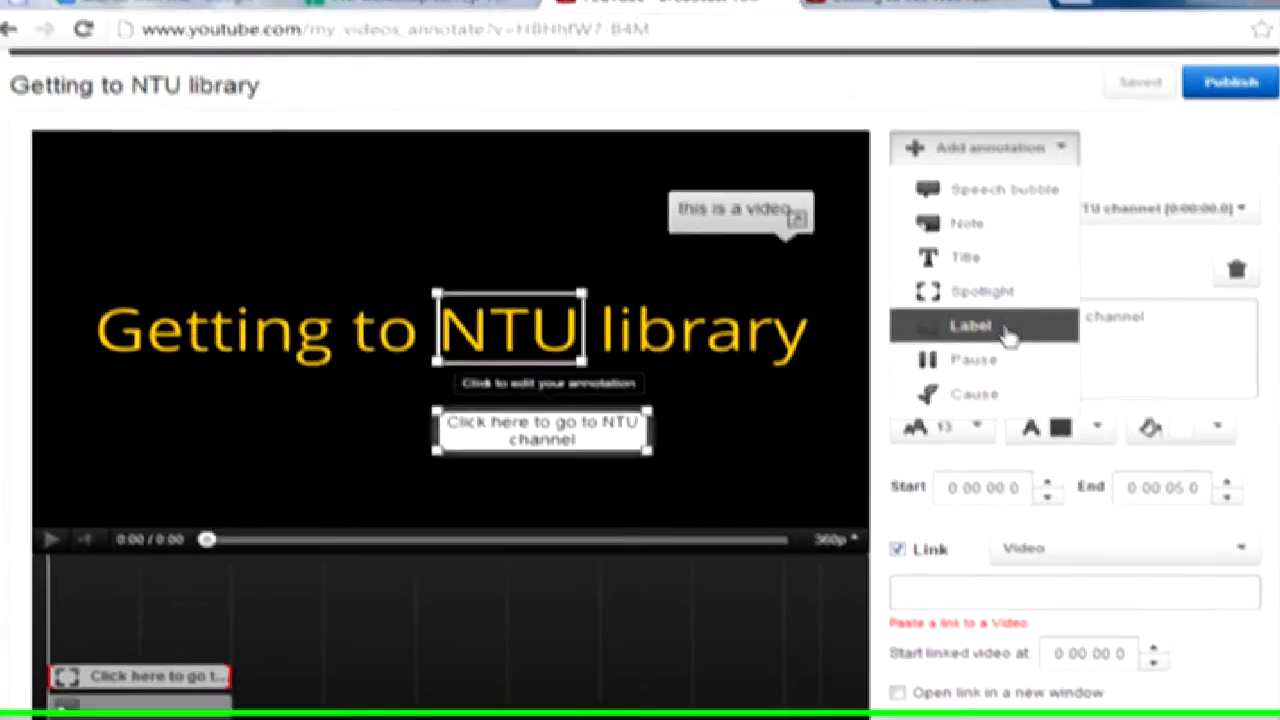
pyautogui.click(1000, 307)
pyautogui.moveTo(398, 371); pyautogui.dragTo(202, 323)
pyautogui.moveTo(366, 338); pyautogui.dragTo(379, 413)
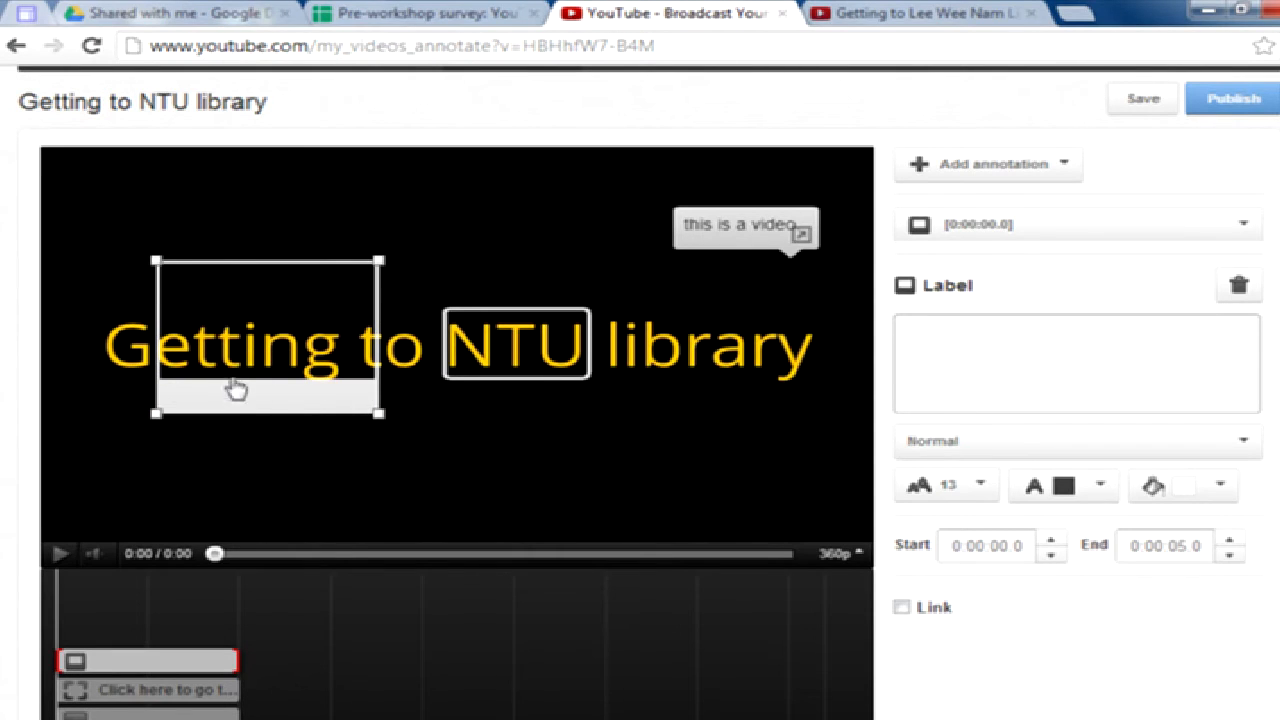
# - Select the spotlight and move its "Click here to go to NTU channel" text box below the word "library"
pyautogui.moveTo(534, 363)
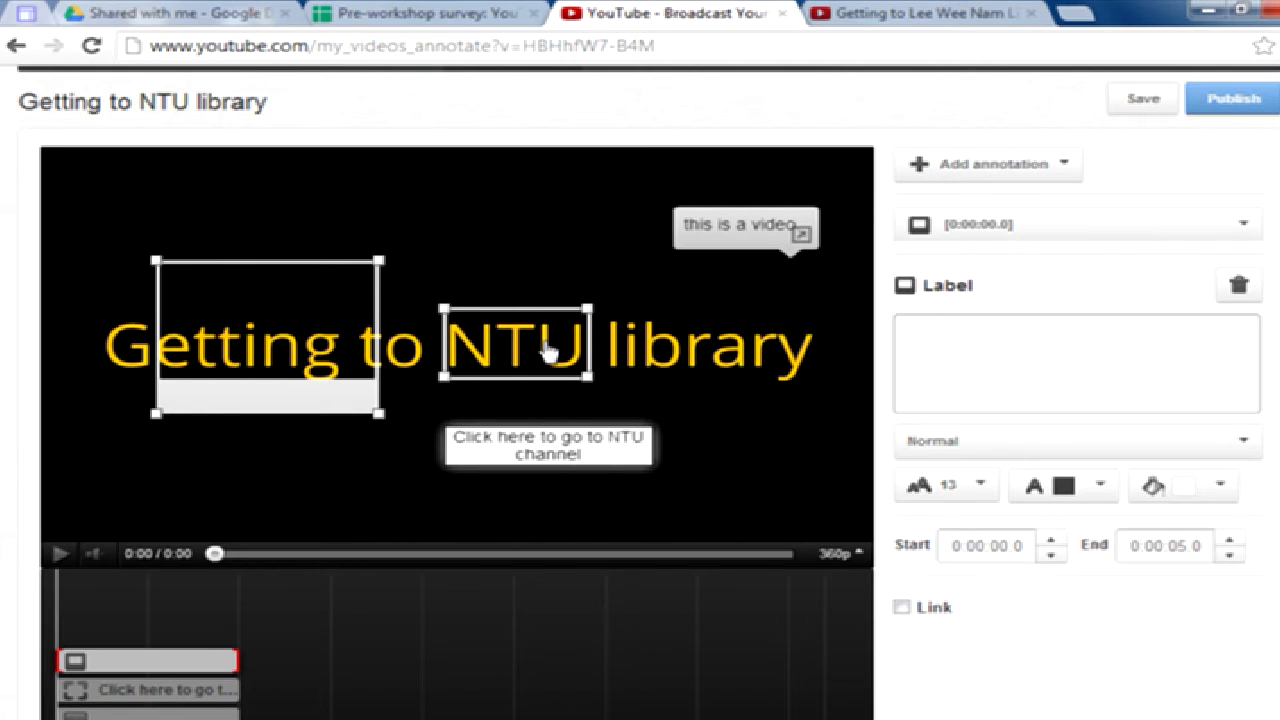
pyautogui.click(558, 425)
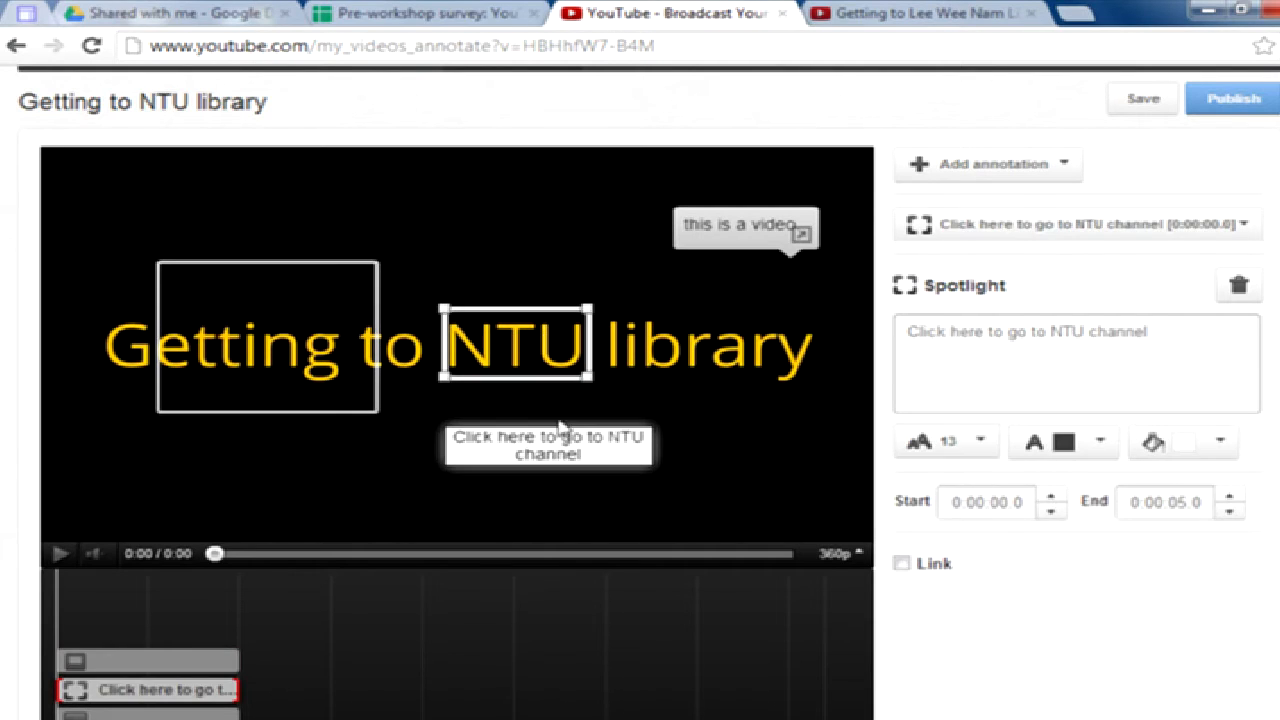
pyautogui.moveTo(563, 440); pyautogui.dragTo(757, 397)
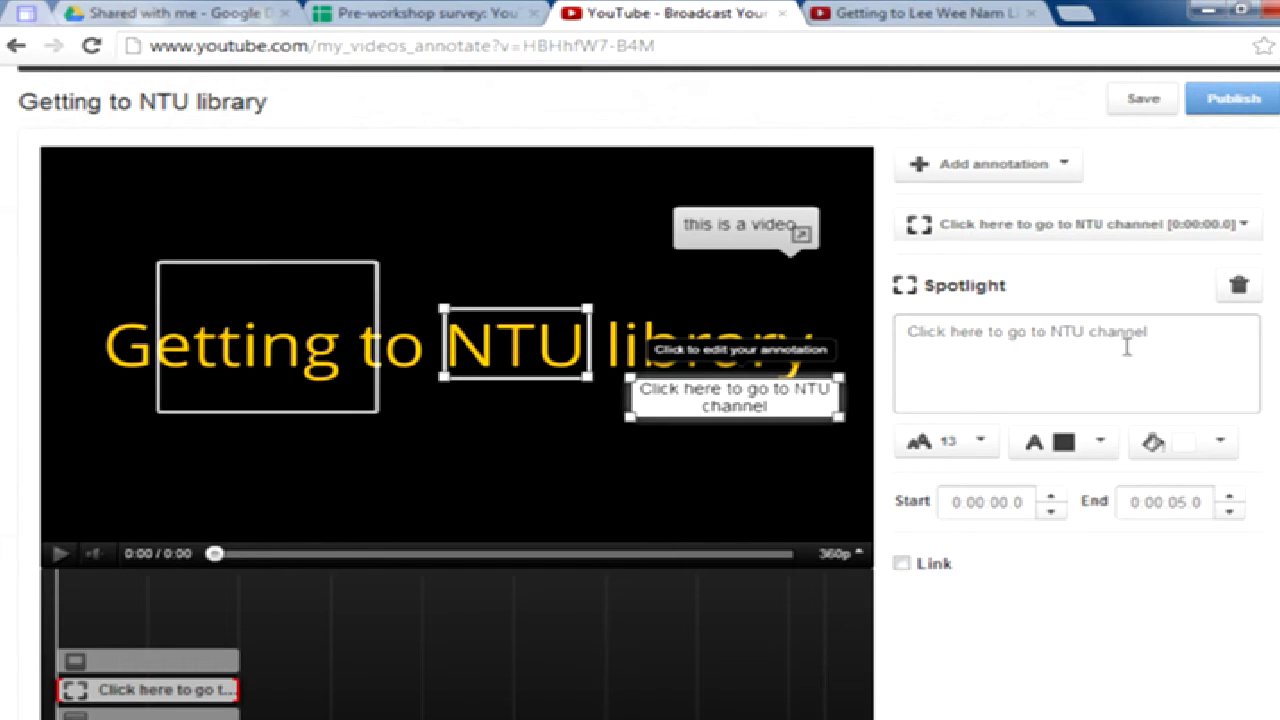
# - Enter "click here" as the text of the label over the words "Getting to"
pyautogui.click(300, 331)
pyautogui.click(1050, 320)
pyautogui.write('click here')
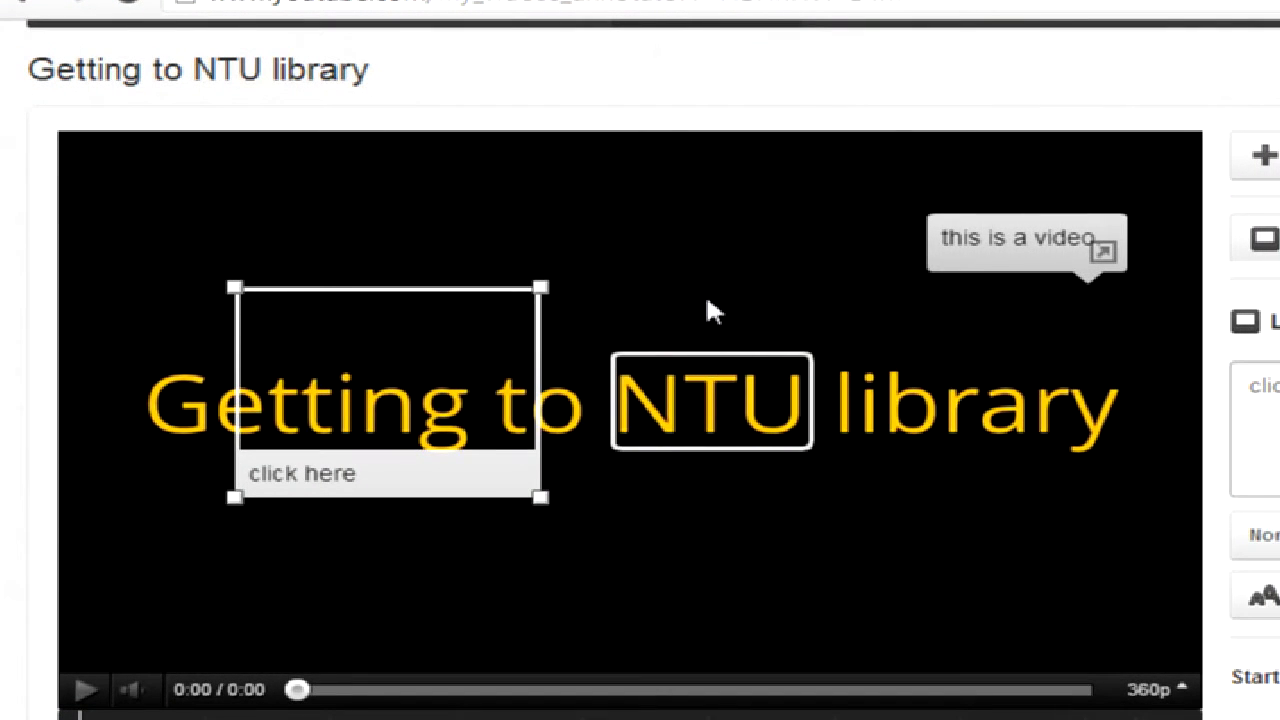
pyautogui.click(737, 229)
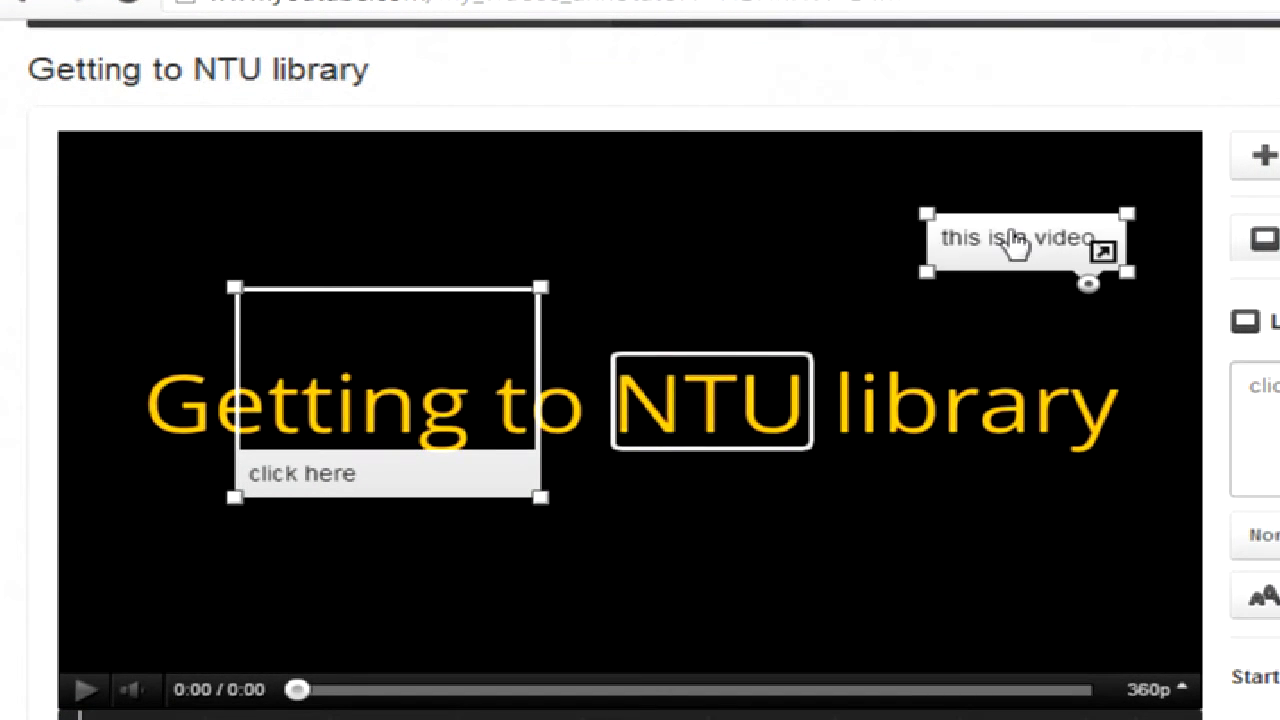
pyautogui.click(1015, 243)
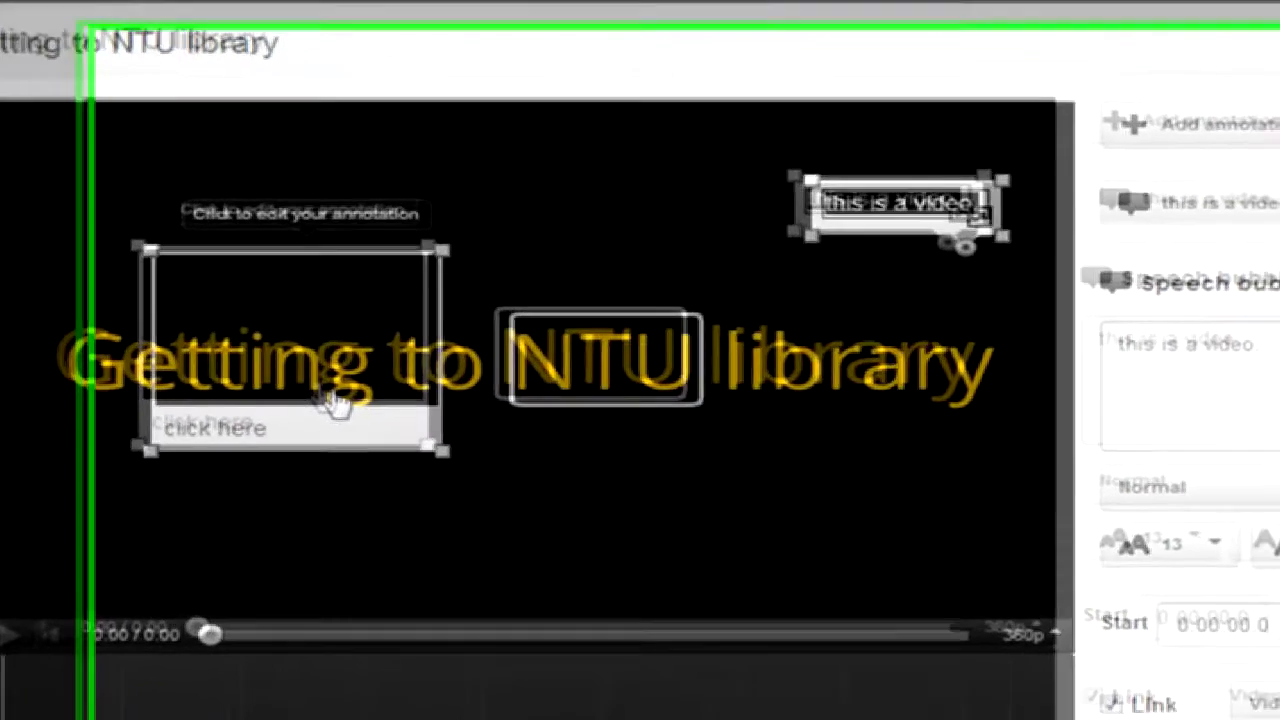
pyautogui.click(430, 447)
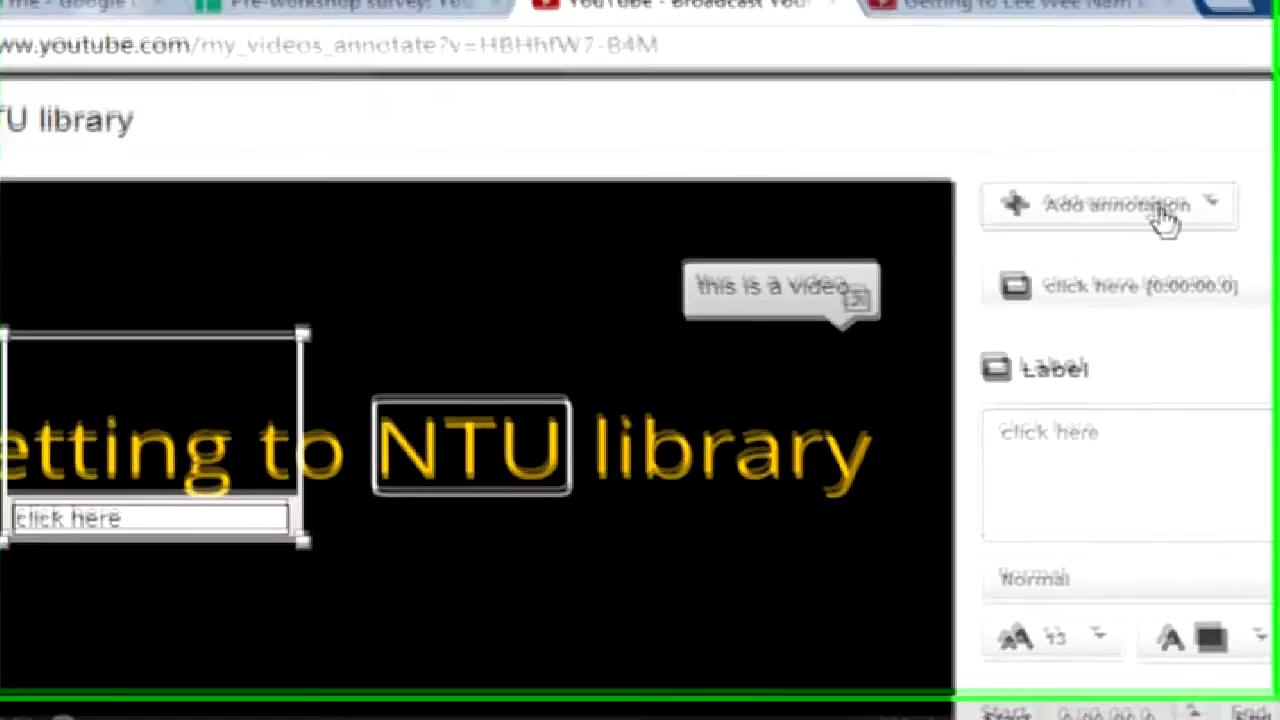
# - View the "Getting to Lee Wee Nam Library" video page and return to the annotation editor
pyautogui.click(1093, 100)
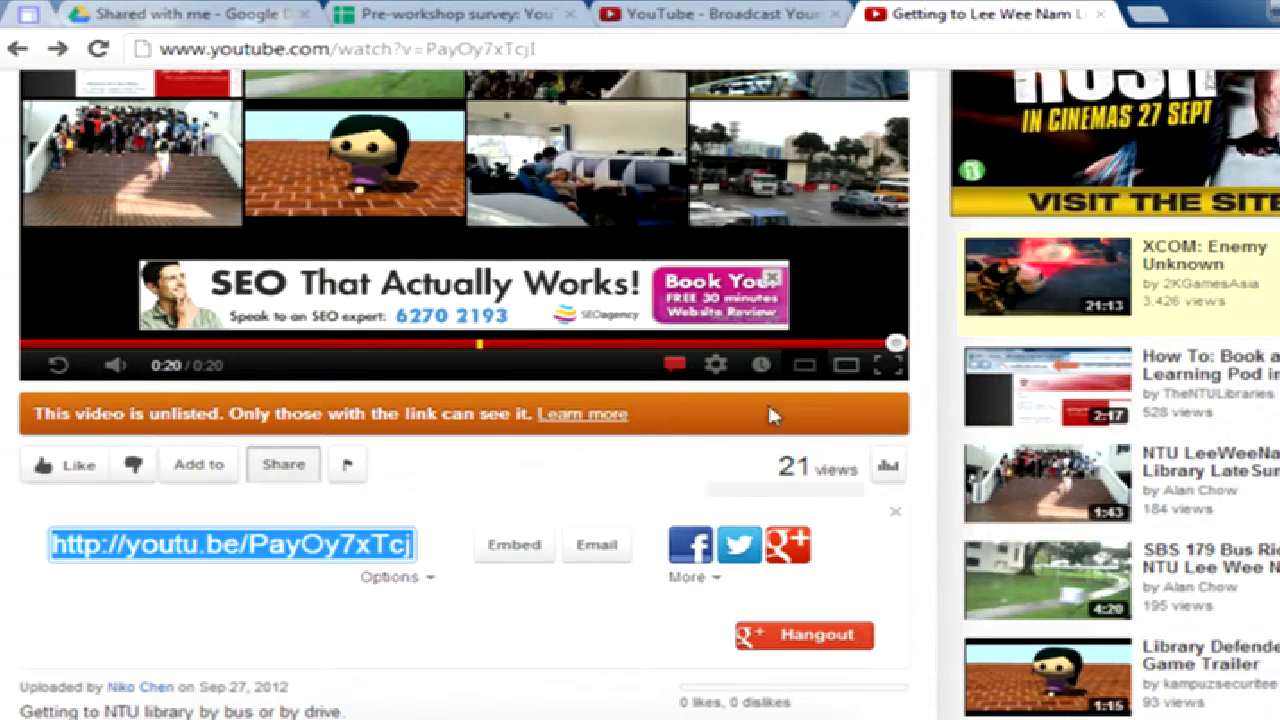
pyautogui.click(829, 357)
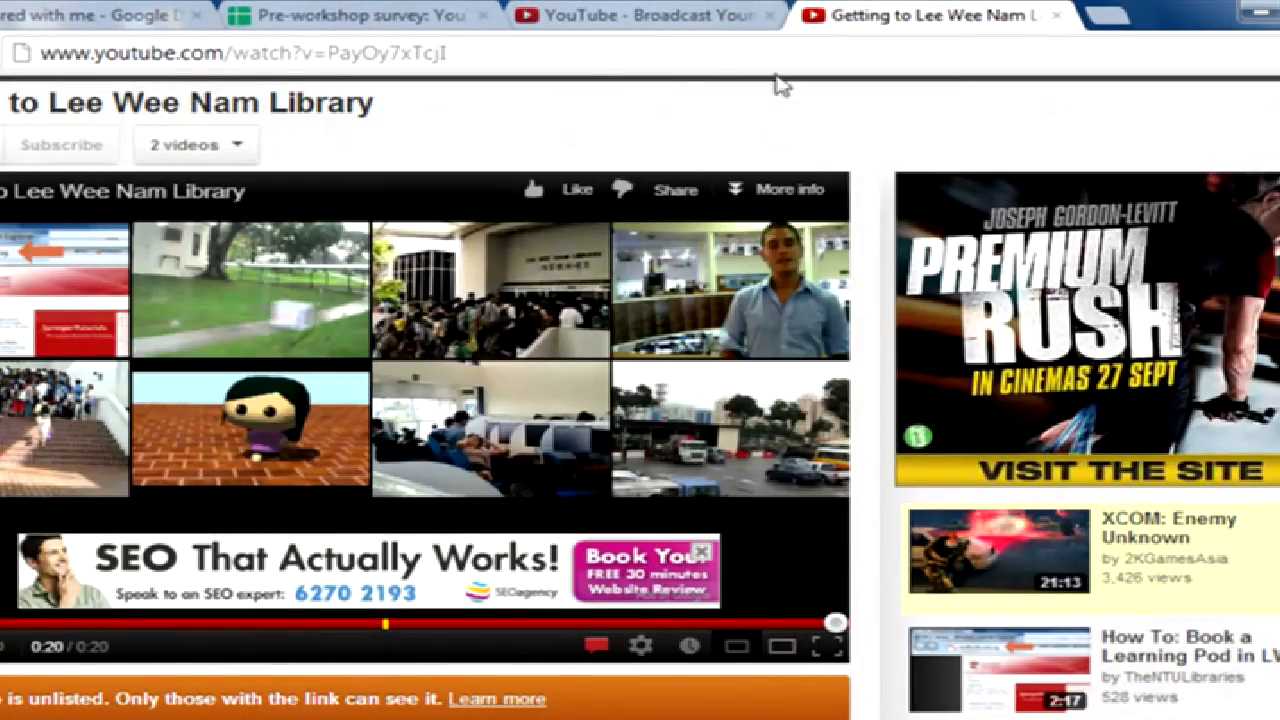
pyautogui.click(680, 18)
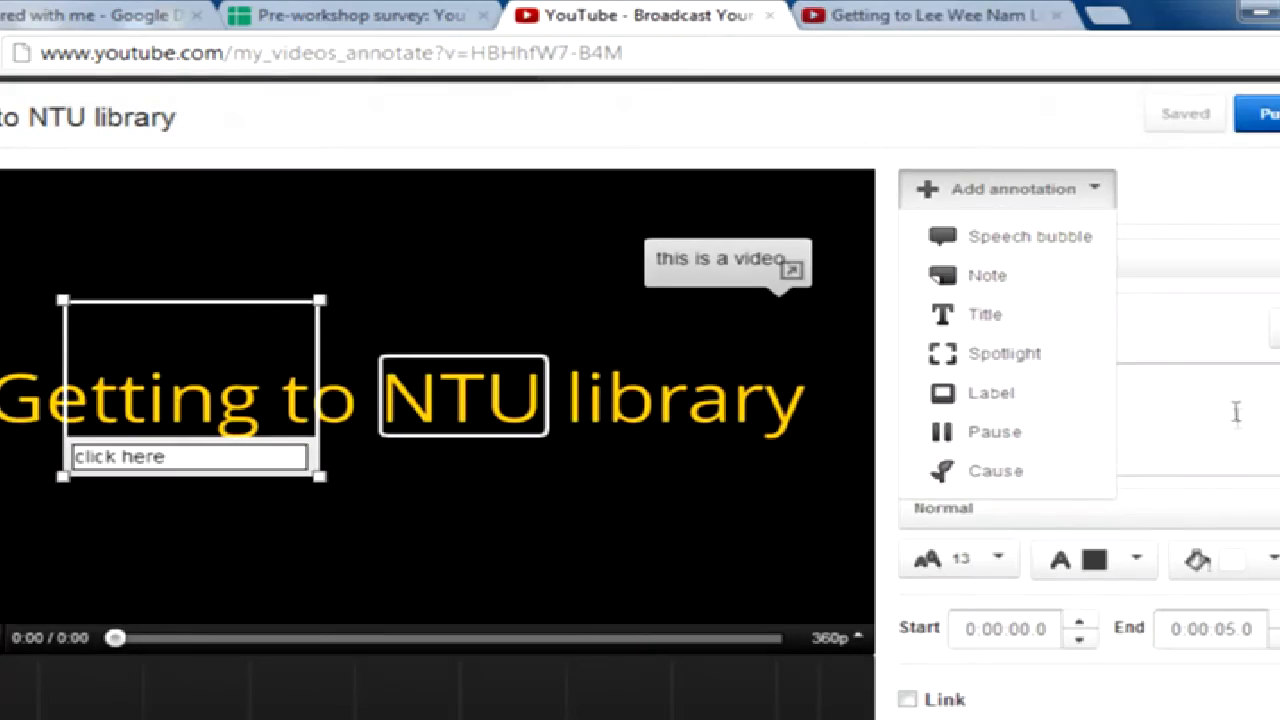
# - Add a Pause annotation starting at 0:00:01.0 and set its duration to 15 seconds
pyautogui.click(1005, 435)
pyautogui.scroll(-1, 340, 685)
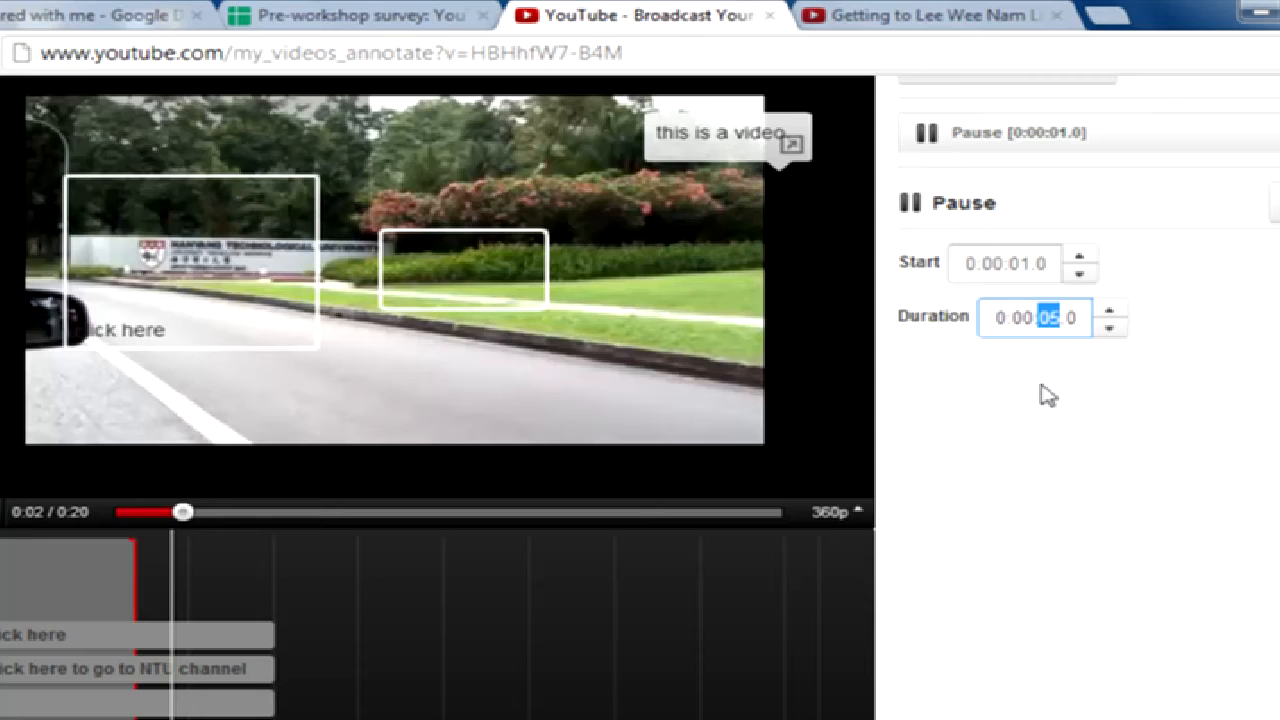
pyautogui.write('15')
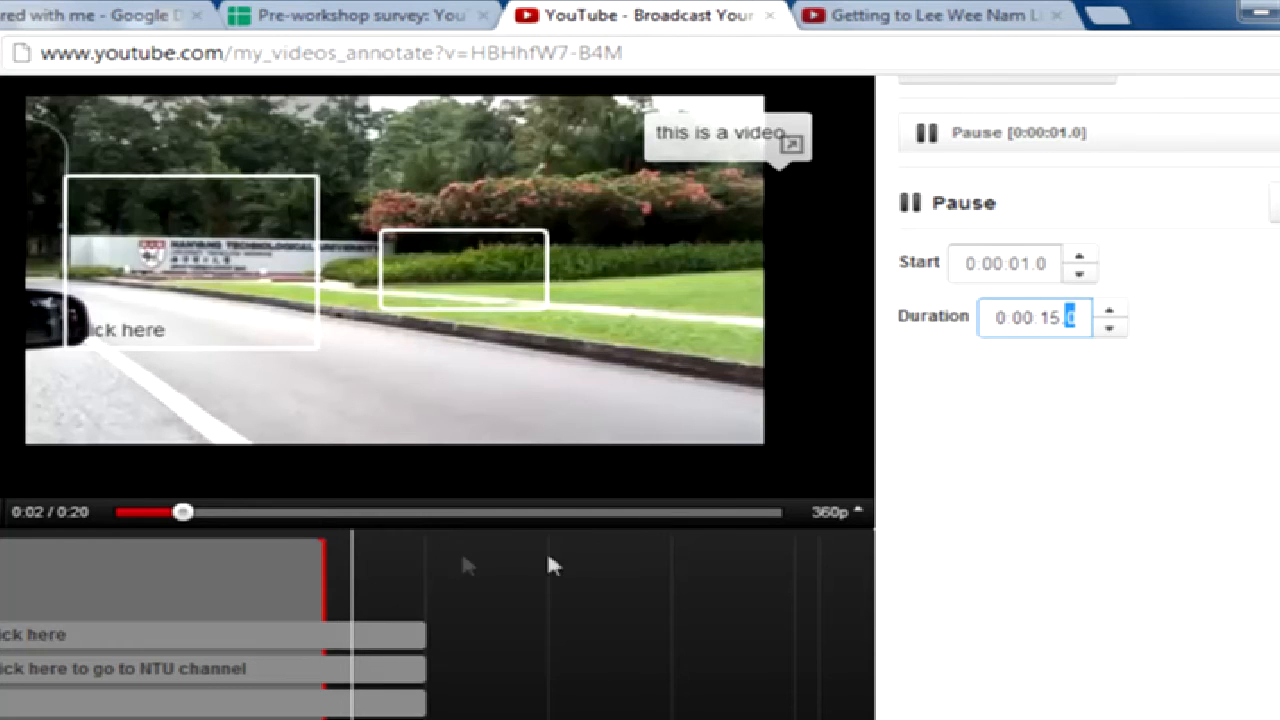
pyautogui.scroll(2, 830, 590)
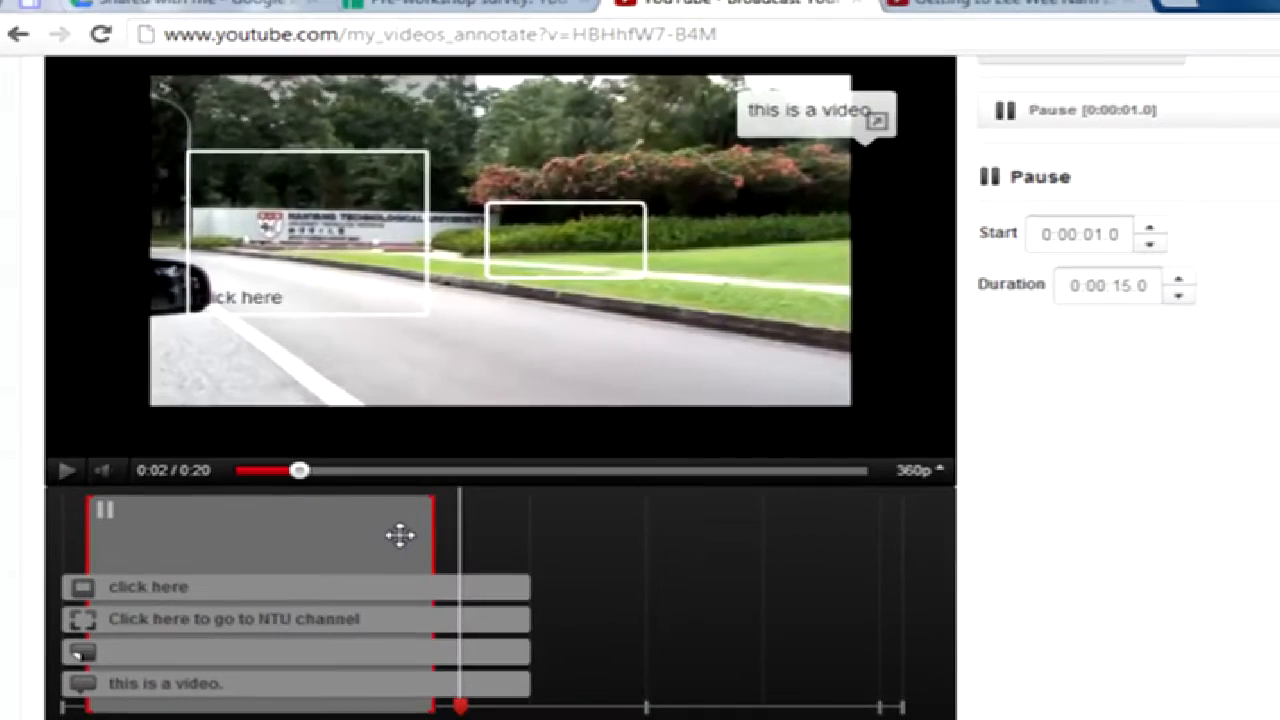
# - Return playback to the start and shift the "click here" label and the empty note later on the timeline
pyautogui.moveTo(300, 485); pyautogui.dragTo(225, 484)
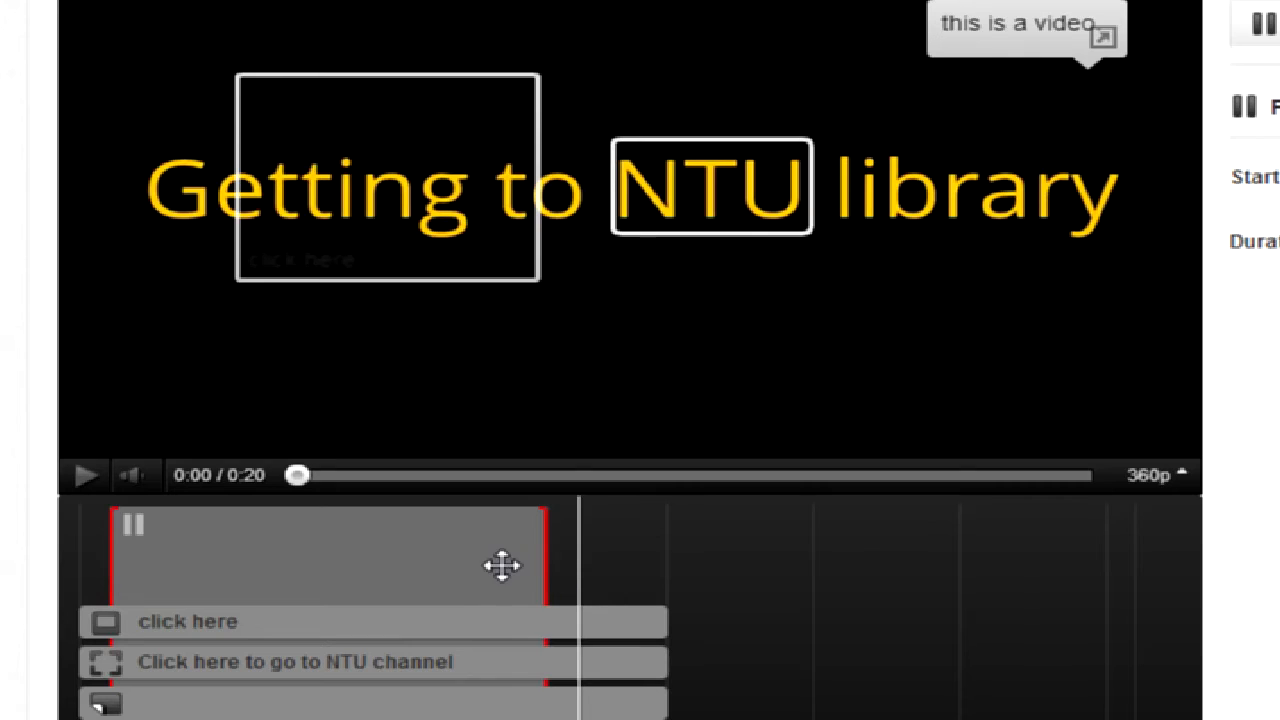
pyautogui.click(437, 623)
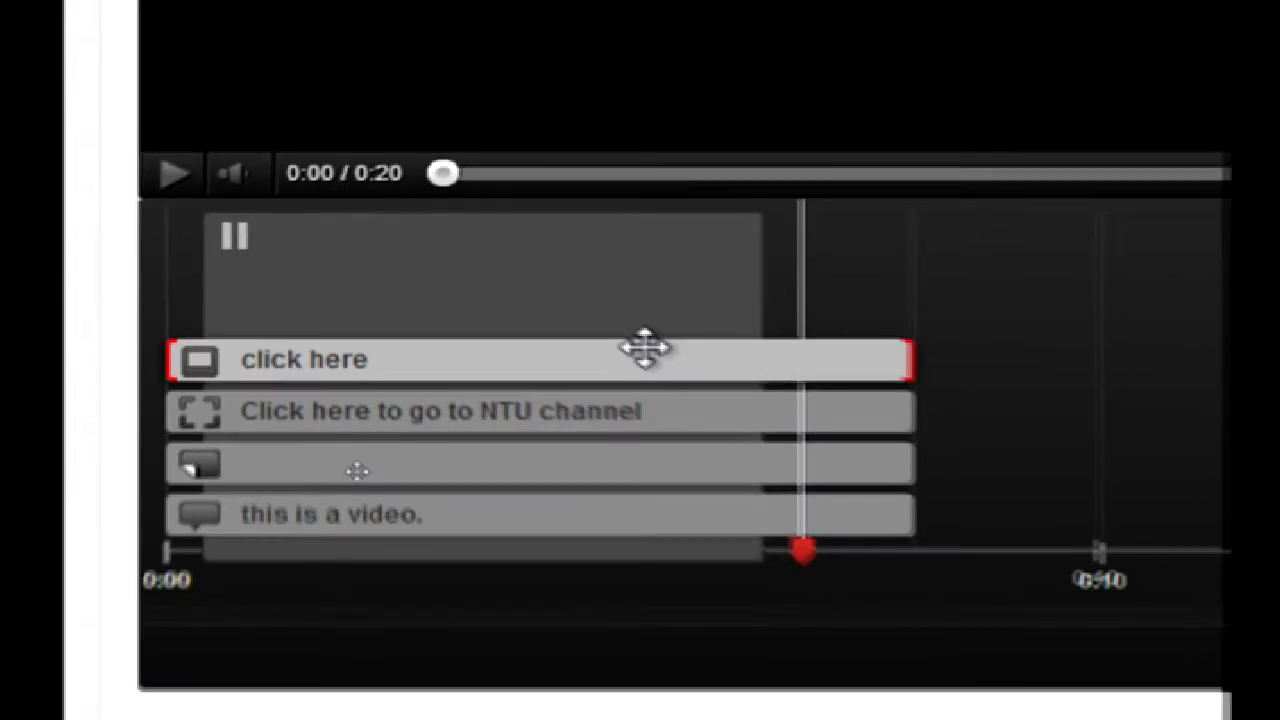
pyautogui.moveTo(629, 371); pyautogui.dragTo(966, 357)
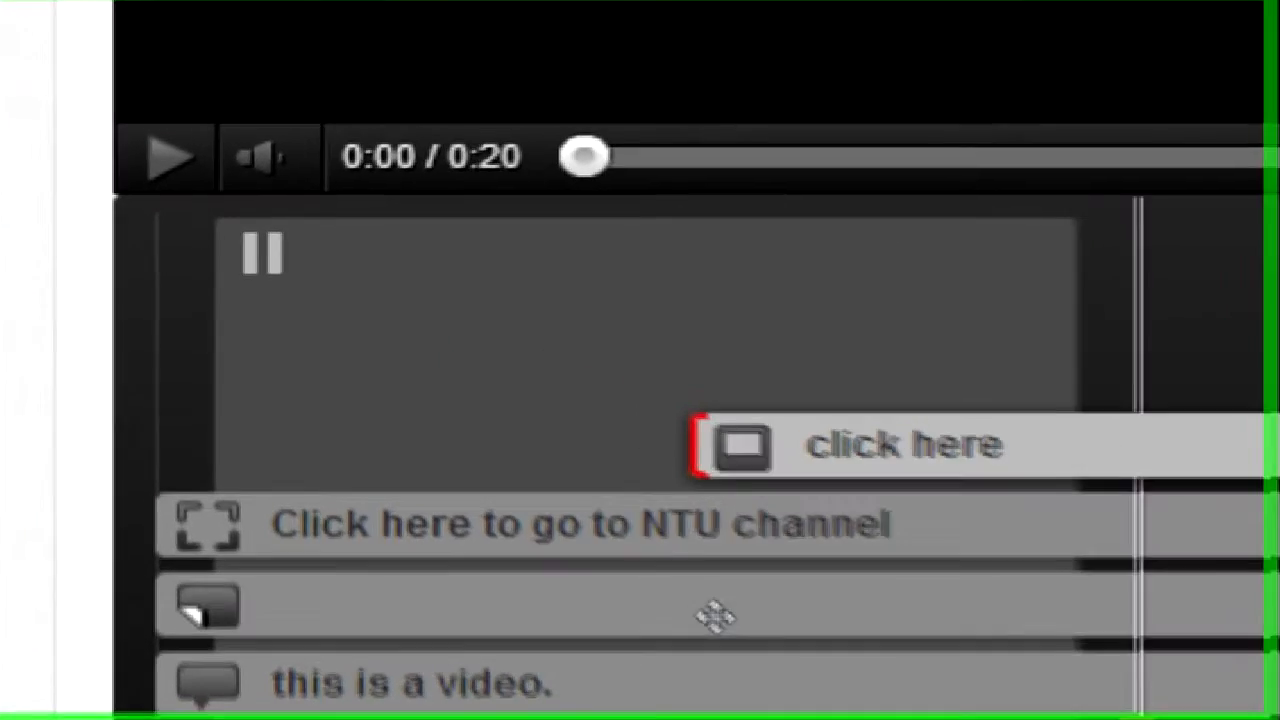
pyautogui.moveTo(715, 617); pyautogui.dragTo(1197, 454)
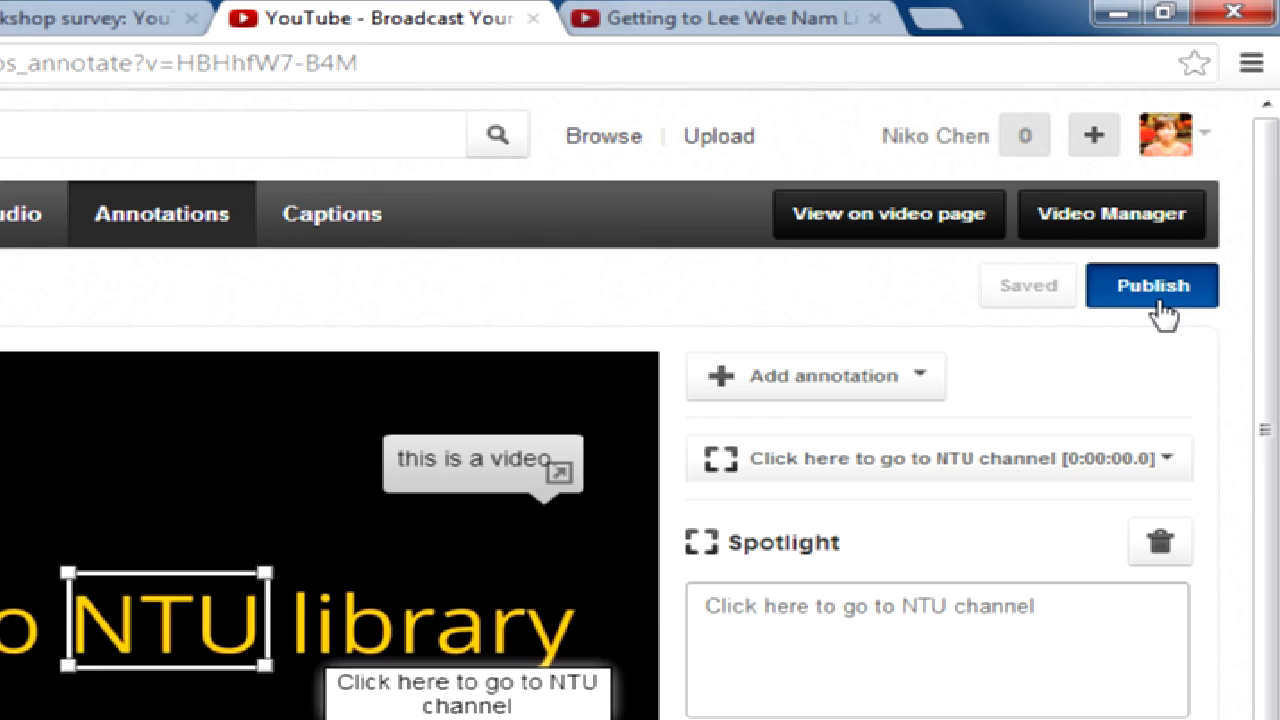
# - Publish the annotations and view the video's page, checking the linked "Getting to Lee Wee Nam Library" video as well
pyautogui.click(1160, 296)
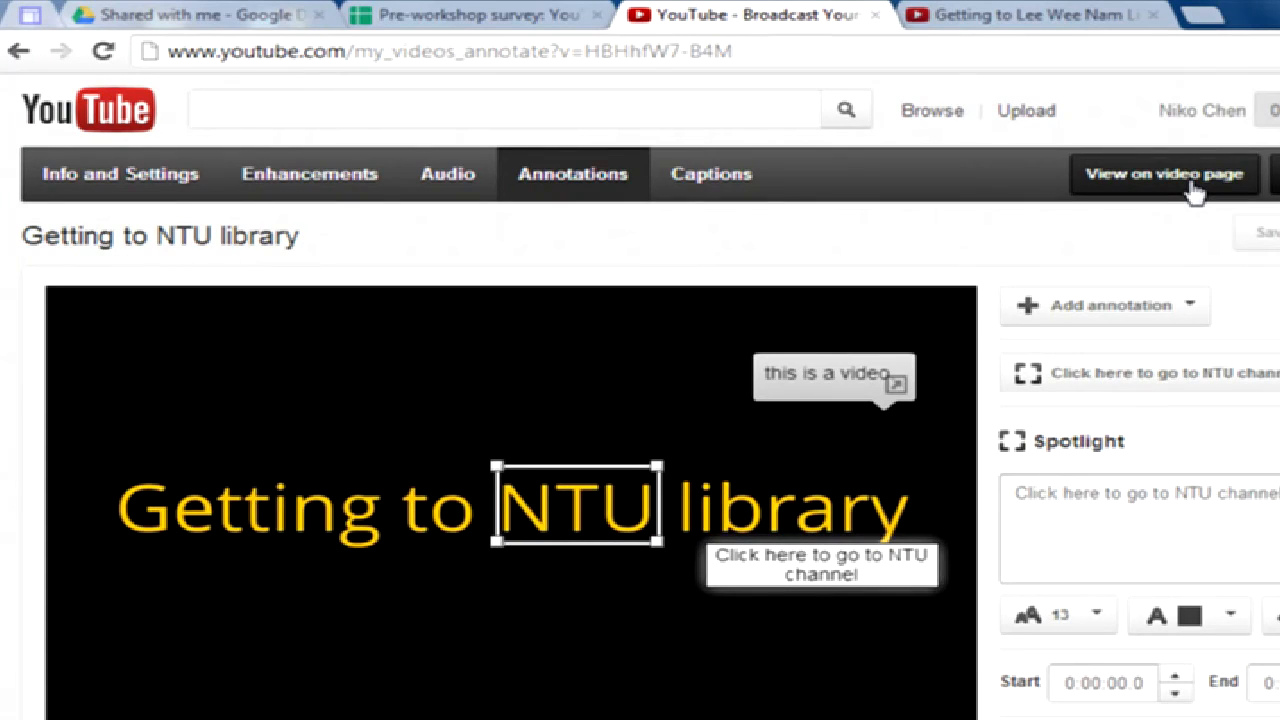
pyautogui.click(1195, 190)
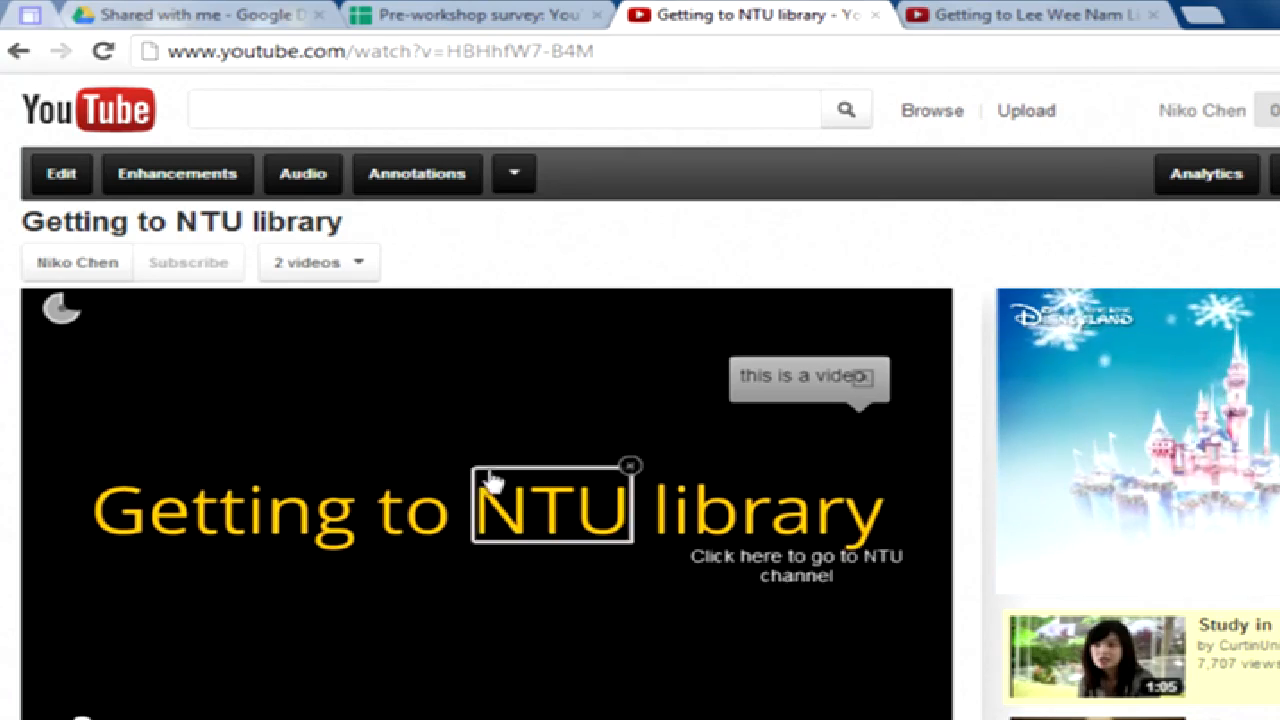
pyautogui.click(1057, 14)
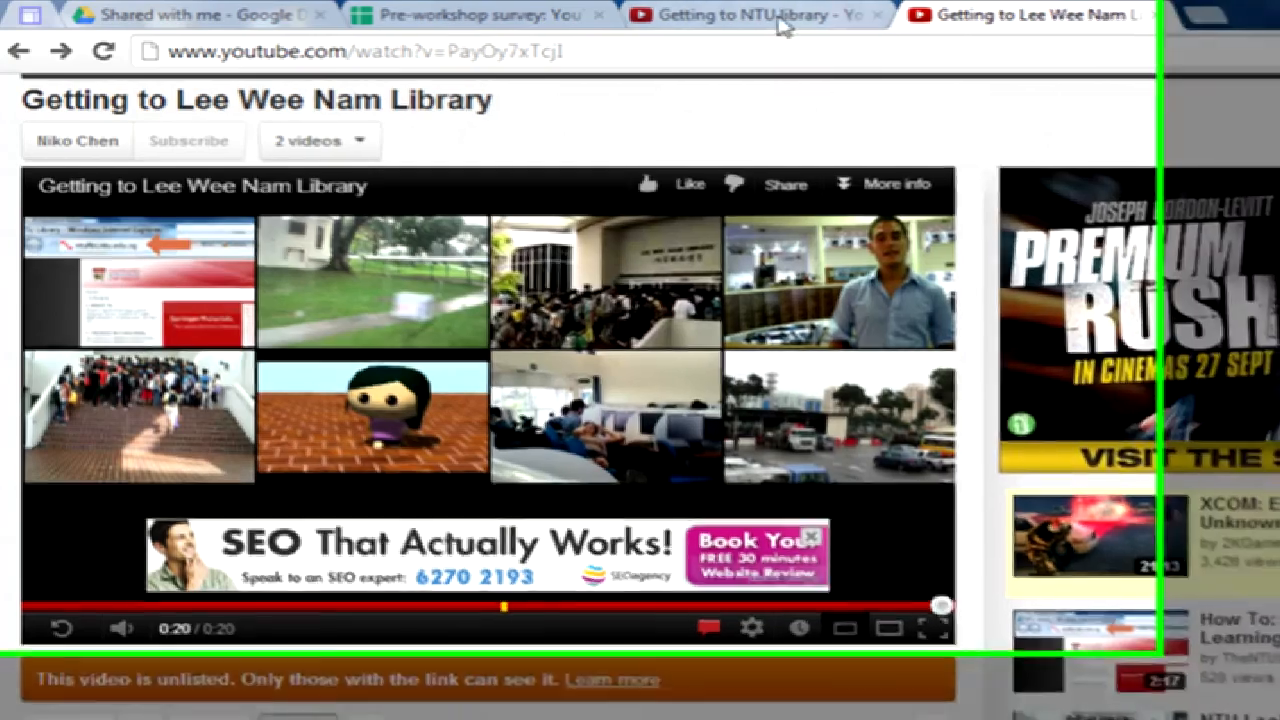
pyautogui.click(783, 20)
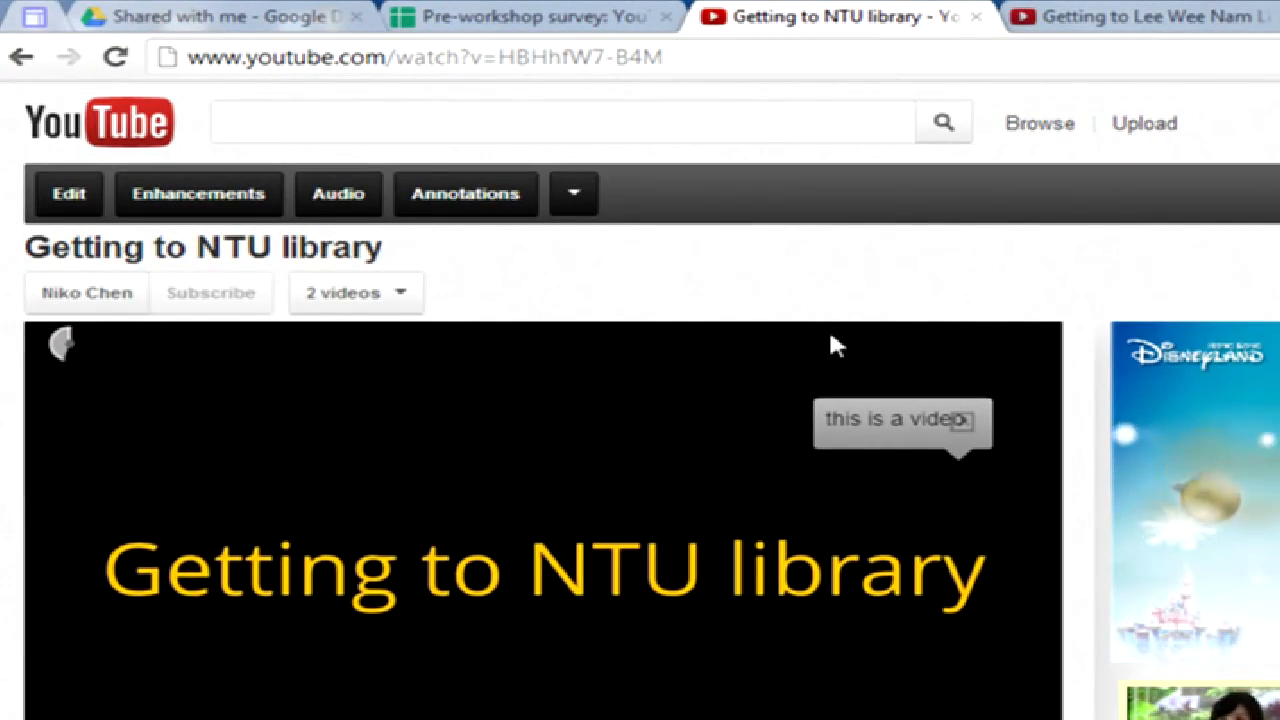